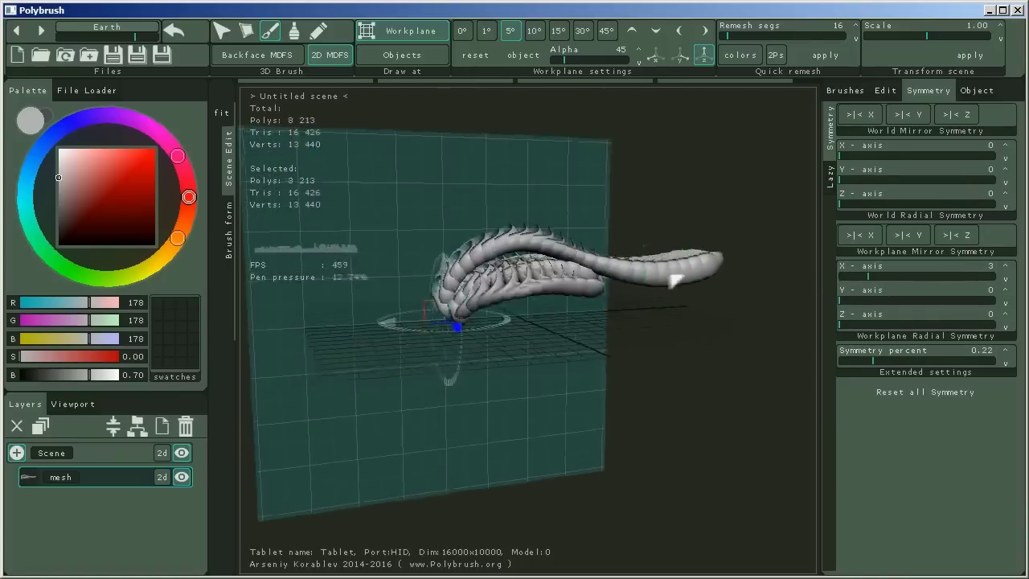
{"action": "mouse_move", "coordinate": [680, 281]}
{"action": "left_mouse_down"}
{"action": "mouse_move", "coordinate": [498, 316]}
{"action": "mouse_move", "coordinate": [545, 279]}
{"action": "mouse_move", "coordinate": [558, 306]}
{"action": "left_mouse_up"}
{"action": "right_click_drag", "start_coordinate": [557, 306], "coordinate": [595, 318]}
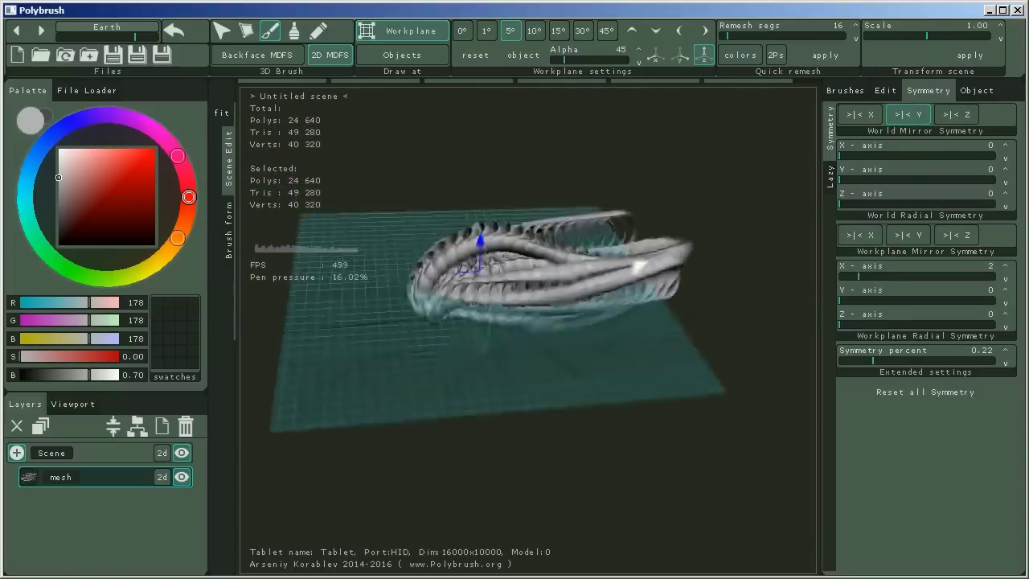
{"action": "mouse_move", "coordinate": [475, 230]}
{"action": "right_mouse_down"}
{"action": "mouse_move", "coordinate": [451, 298]}
{"action": "mouse_move", "coordinate": [667, 308]}
{"action": "mouse_move", "coordinate": [579, 305]}
{"action": "right_mouse_up"}
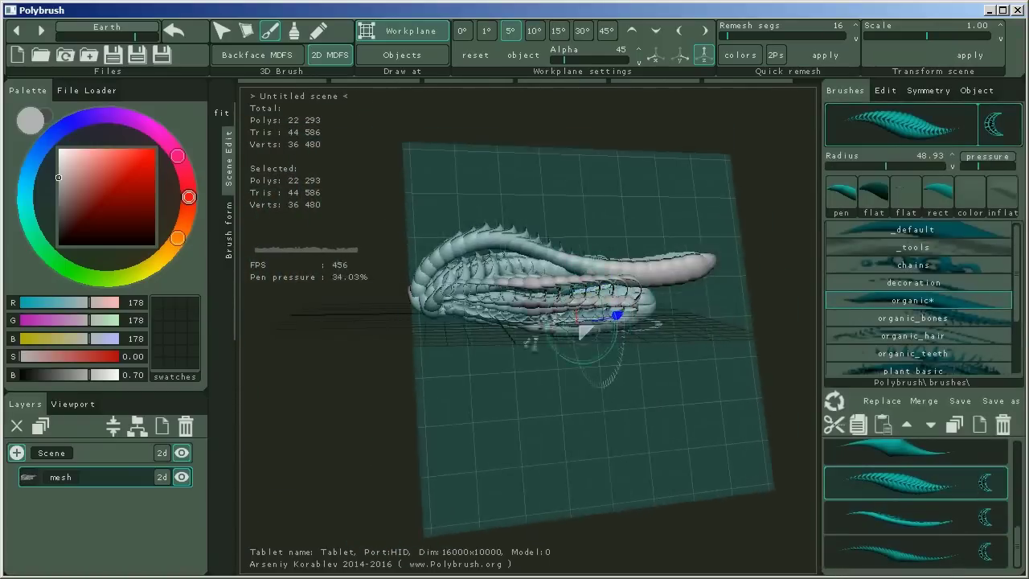
{"action": "left_click", "coordinate": [420, 55]}
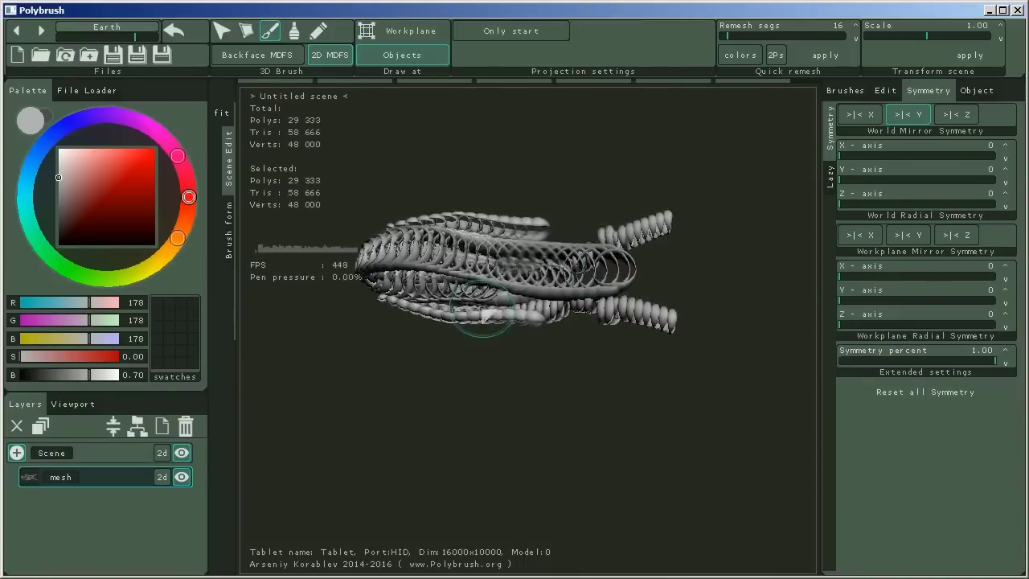
{"action": "right_click_drag", "start_coordinate": [577, 245], "coordinate": [595, 303]}
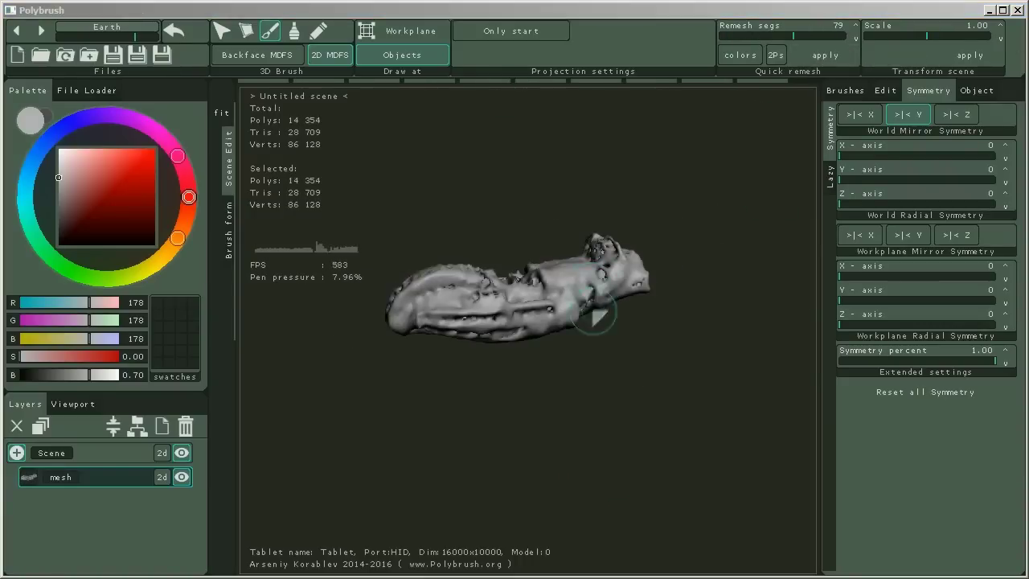
{"action": "right_click_drag", "start_coordinate": [596, 318], "coordinate": [740, 374]}
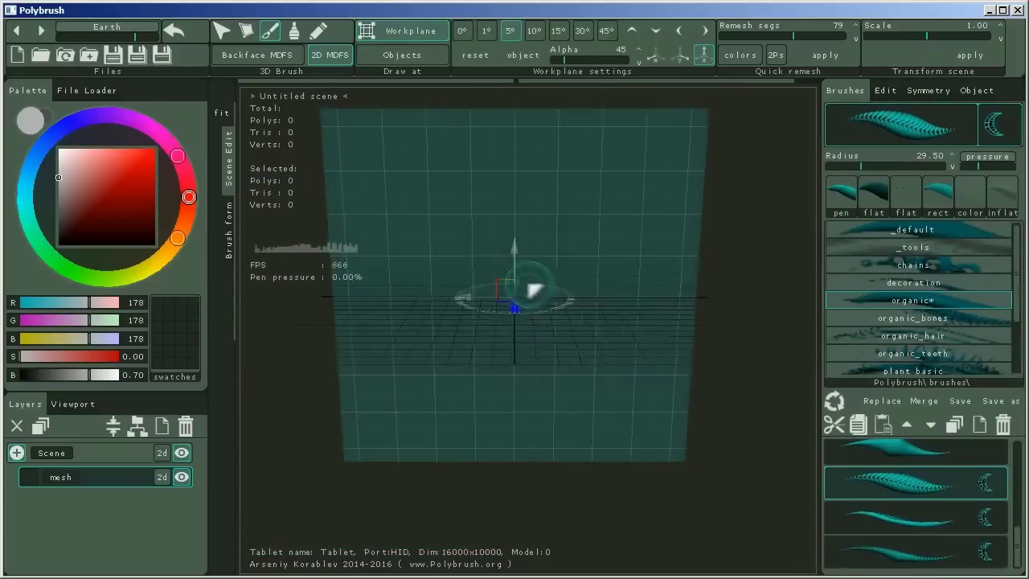
Draw a new elongated head on the workplane with the ribbed organic brush, using world Y mirror and workplane X radial symmetry 4 at 0.37.
{"action": "mouse_move", "coordinate": [366, 297]}
{"action": "left_mouse_down"}
{"action": "mouse_move", "coordinate": [466, 358]}
{"action": "mouse_move", "coordinate": [559, 325]}
{"action": "left_mouse_up"}
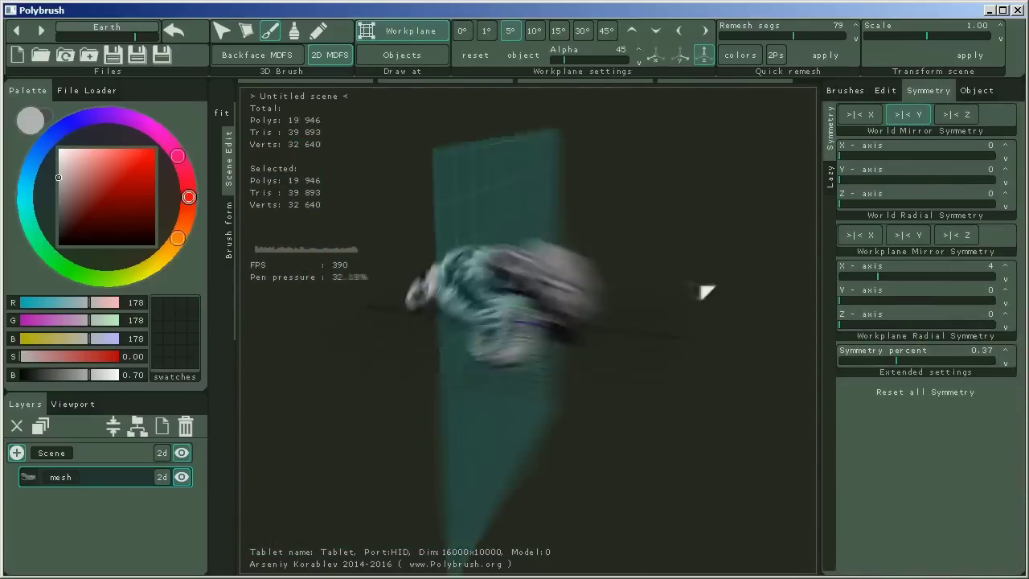
{"action": "right_click_drag", "start_coordinate": [539, 226], "coordinate": [555, 358]}
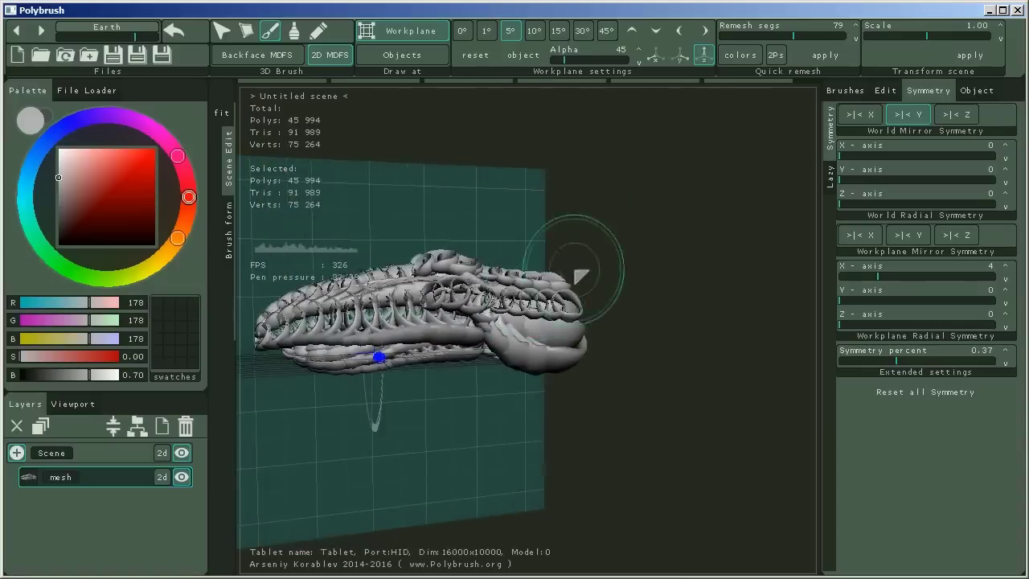
{"action": "right_click_drag", "start_coordinate": [567, 275], "coordinate": [622, 382]}
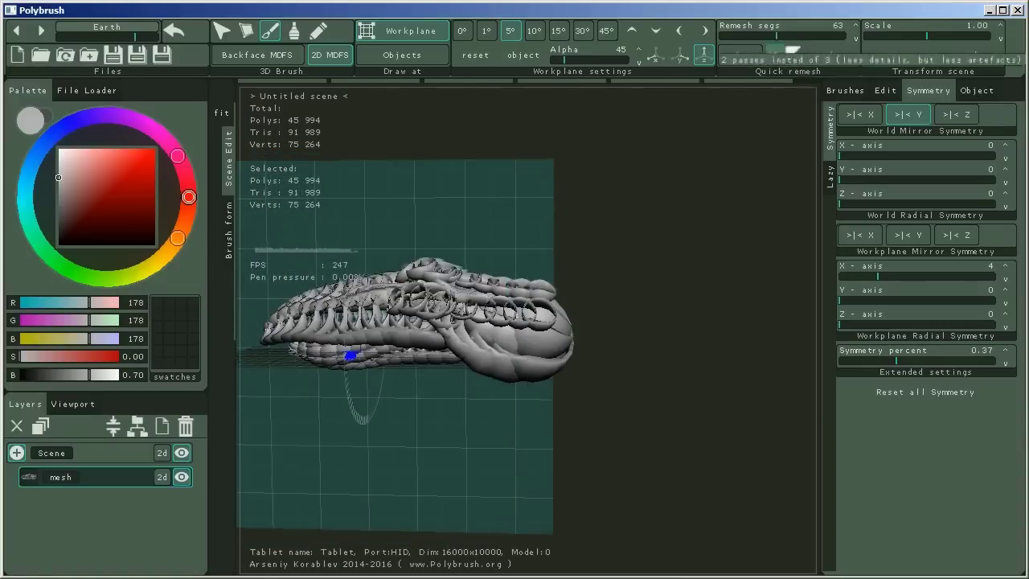
Remesh the head at 63 segments and set the scene scale factor to 0.73.
{"action": "left_click", "coordinate": [826, 54]}
{"action": "left_click_drag", "start_coordinate": [927, 36], "coordinate": [913, 37]}
{"action": "scroll", "coordinate": [619, 393], "scroll_direction": "down", "scroll_amount": 2}
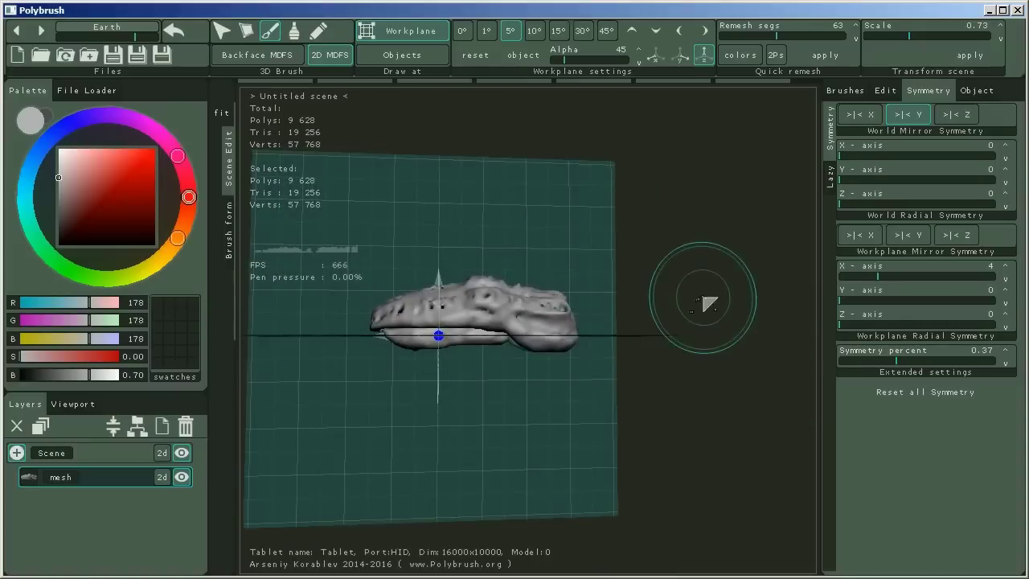
Apply a Bend modifier with a skew of 58.93 to the head mesh and try a Spherify deformation of 0.27.
{"action": "left_click", "coordinate": [620, 349]}
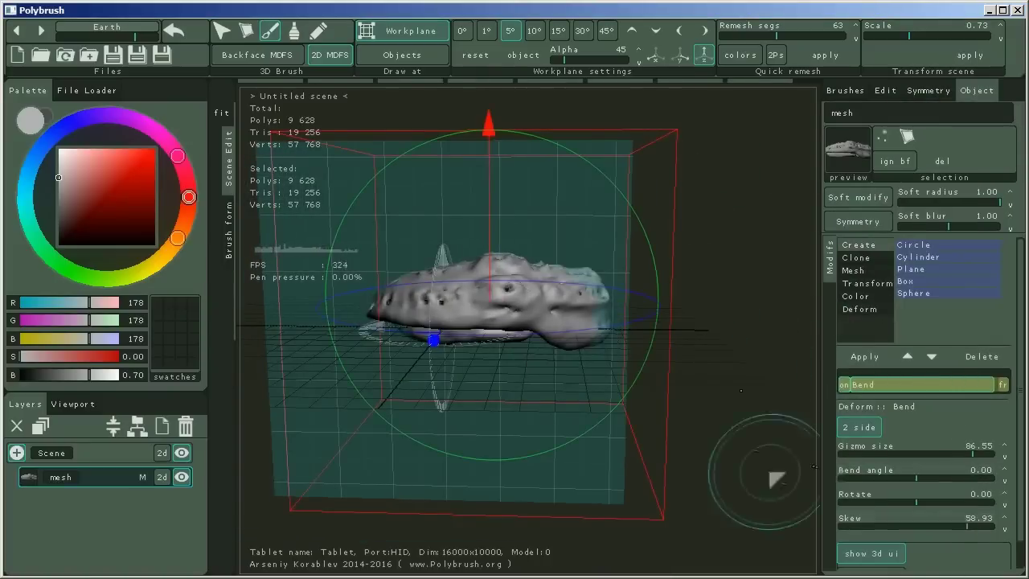
{"action": "left_click", "coordinate": [865, 356]}
{"action": "mouse_move", "coordinate": [859, 309]}
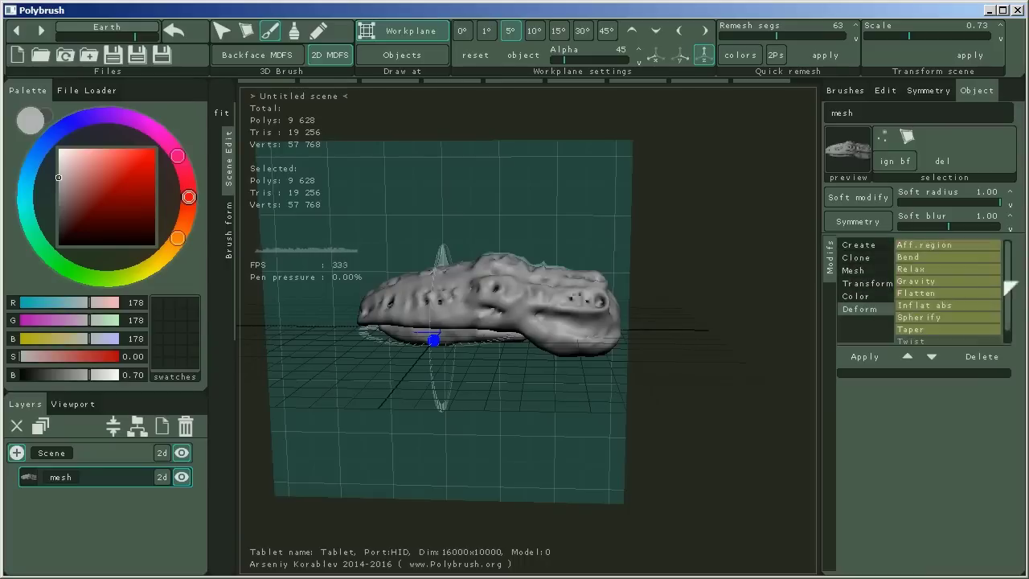
{"action": "left_click", "coordinate": [919, 317]}
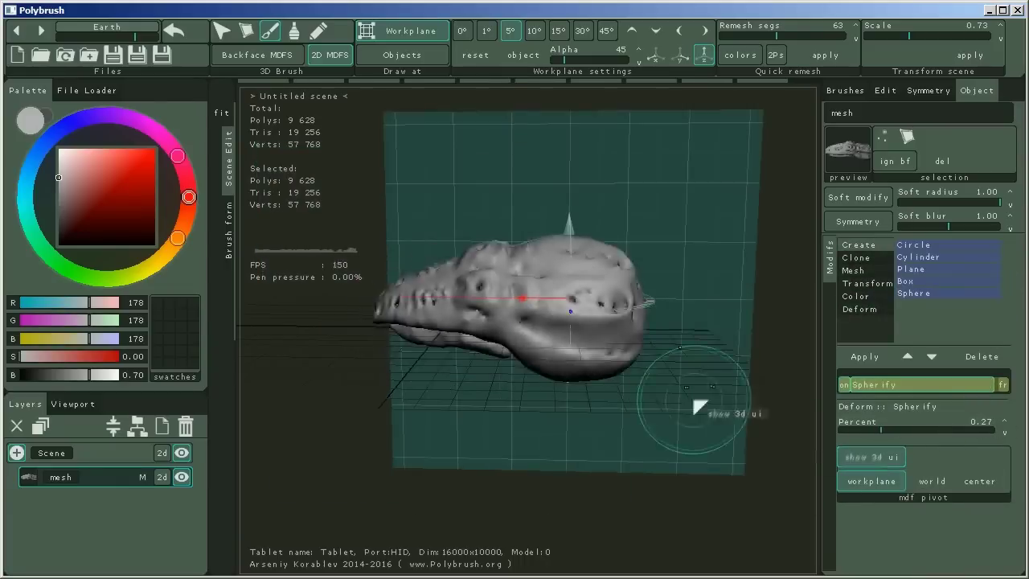
{"action": "left_click_drag", "start_coordinate": [512, 298], "coordinate": [563, 346]}
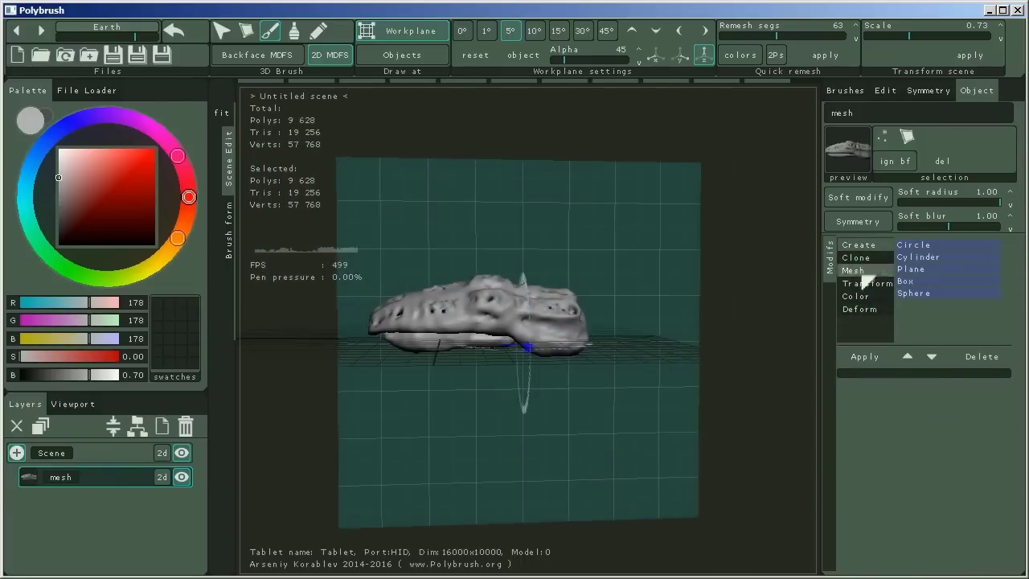
Scale the head mesh down and draw curved segmented plates over it with the thin crescent-profile organic brush, mirrored across world Y.
{"action": "mouse_move", "coordinate": [864, 283]}
{"action": "left_click", "coordinate": [931, 272]}
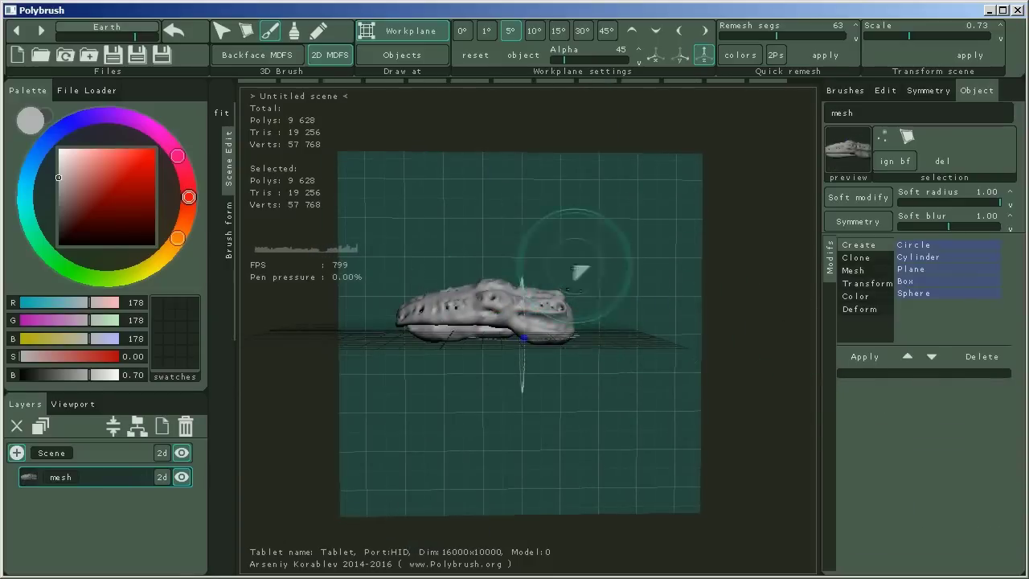
{"action": "right_click", "coordinate": [616, 306]}
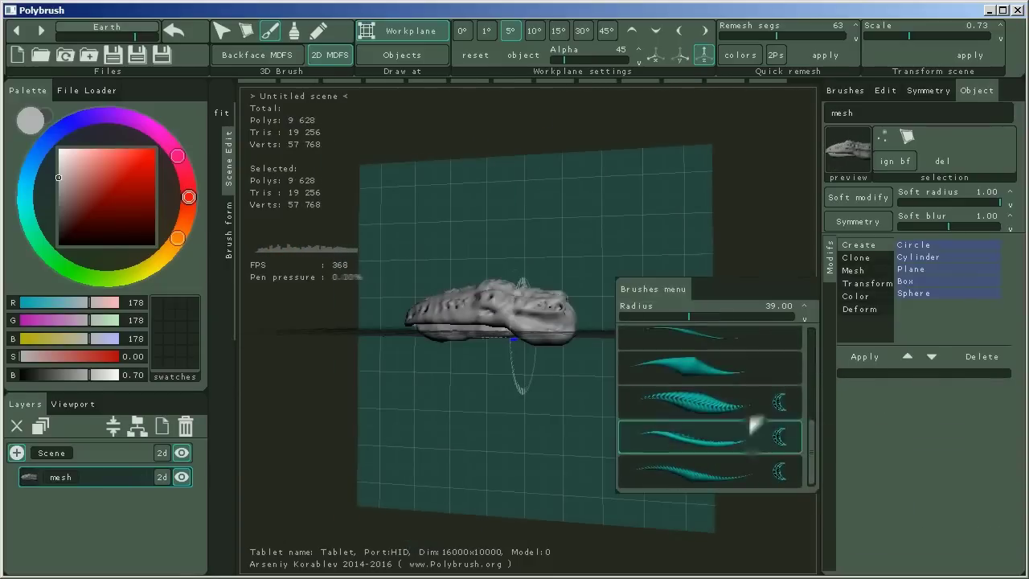
{"action": "left_click", "coordinate": [756, 434]}
{"action": "left_click", "coordinate": [929, 90]}
{"action": "mouse_move", "coordinate": [418, 321]}
{"action": "left_mouse_down"}
{"action": "mouse_move", "coordinate": [620, 349]}
{"action": "mouse_move", "coordinate": [616, 374]}
{"action": "left_mouse_up"}
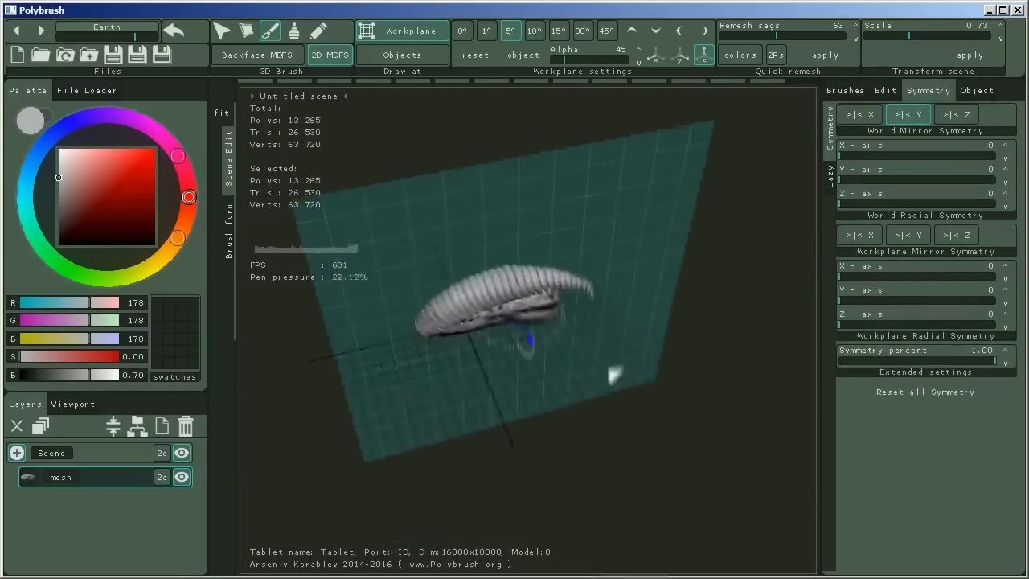
{"action": "middle_click_drag", "start_coordinate": [615, 373], "coordinate": [508, 324]}
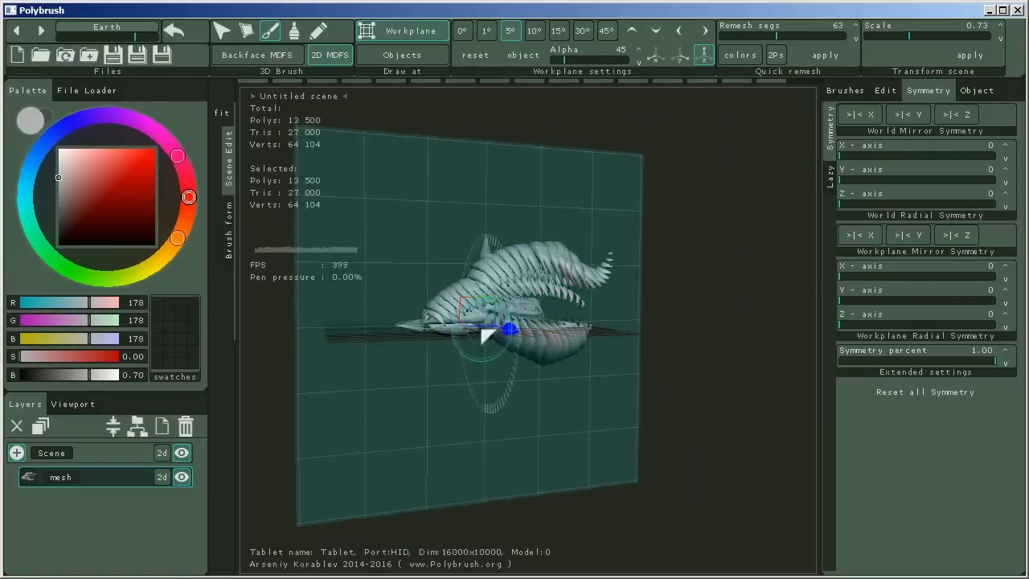
Draw tapered mandibles projecting from the front of the head with the smooth organic brush, drawing on objects with world Y mirror.
{"action": "key", "text": "b"}
{"action": "key", "text": "Escape"}
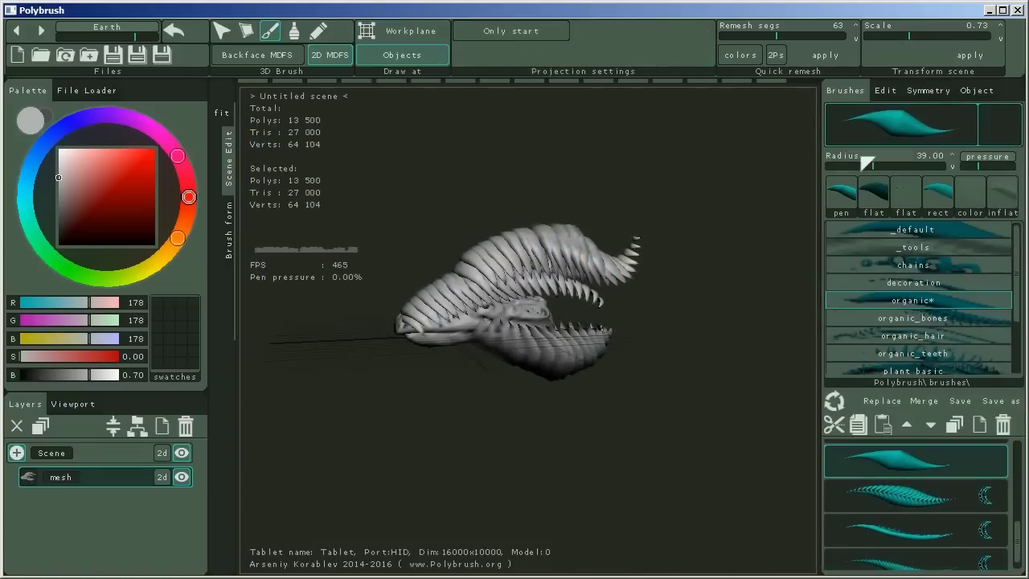
{"action": "key", "text": "s"}
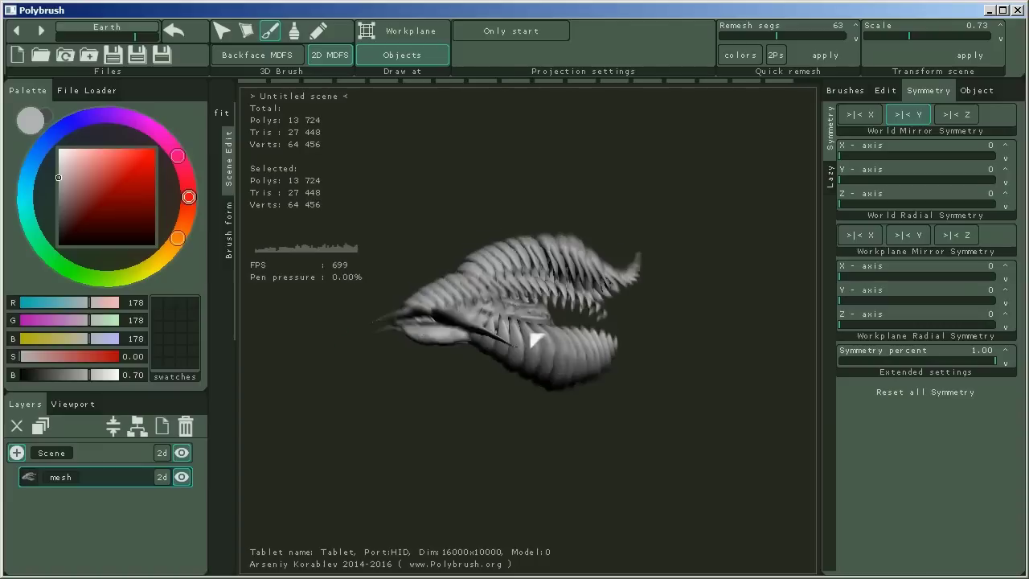
{"action": "left_click_drag", "start_coordinate": [586, 338], "coordinate": [384, 366]}
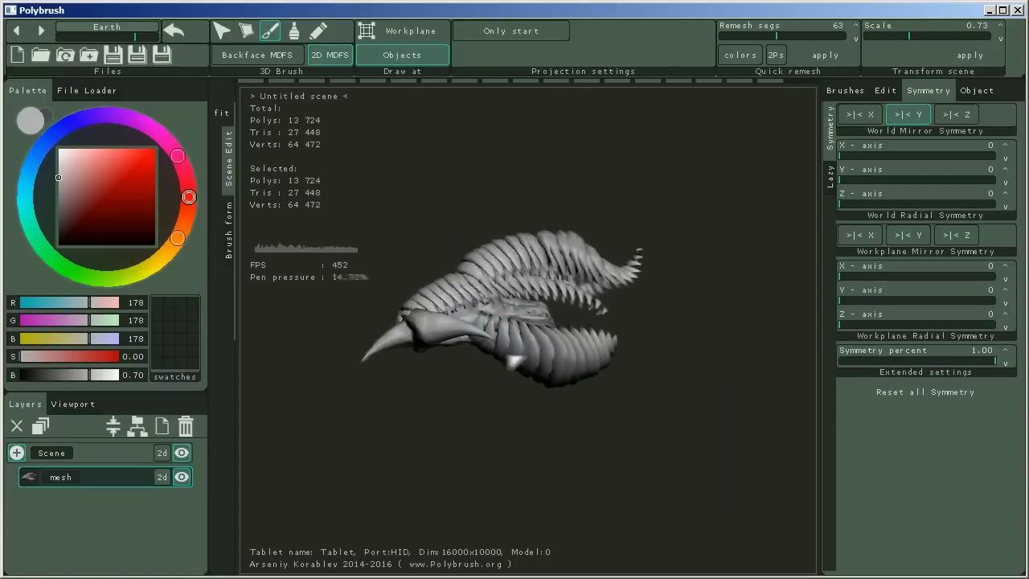
{"action": "left_click_drag", "start_coordinate": [513, 361], "coordinate": [335, 364]}
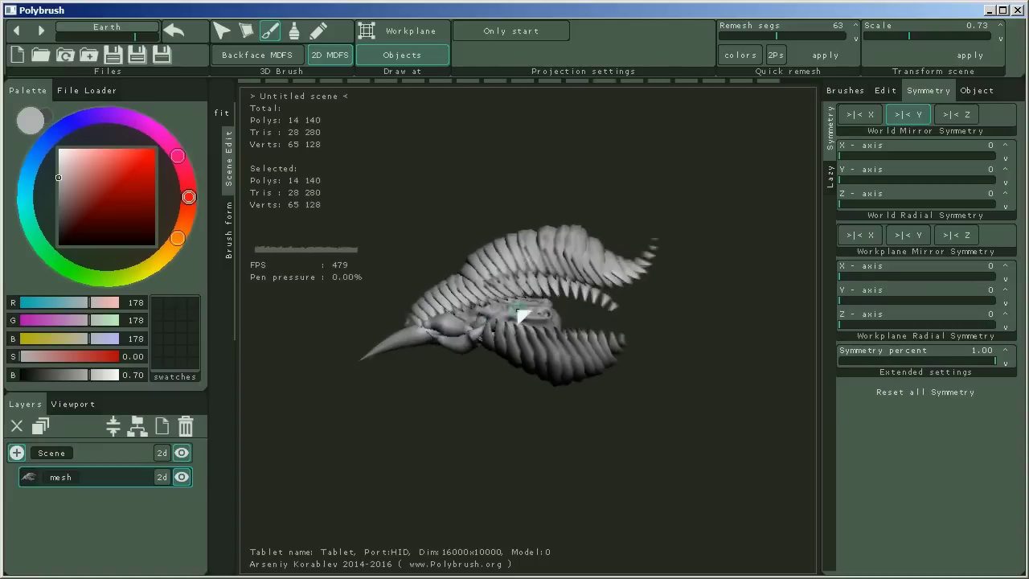
Draw upturned claws on the mandible tips and cover the head with smaller tapered horns and muscle-like forms.
{"action": "scroll", "coordinate": [420, 249], "scroll_direction": "up", "scroll_amount": 5}
{"action": "key", "text": "w"}
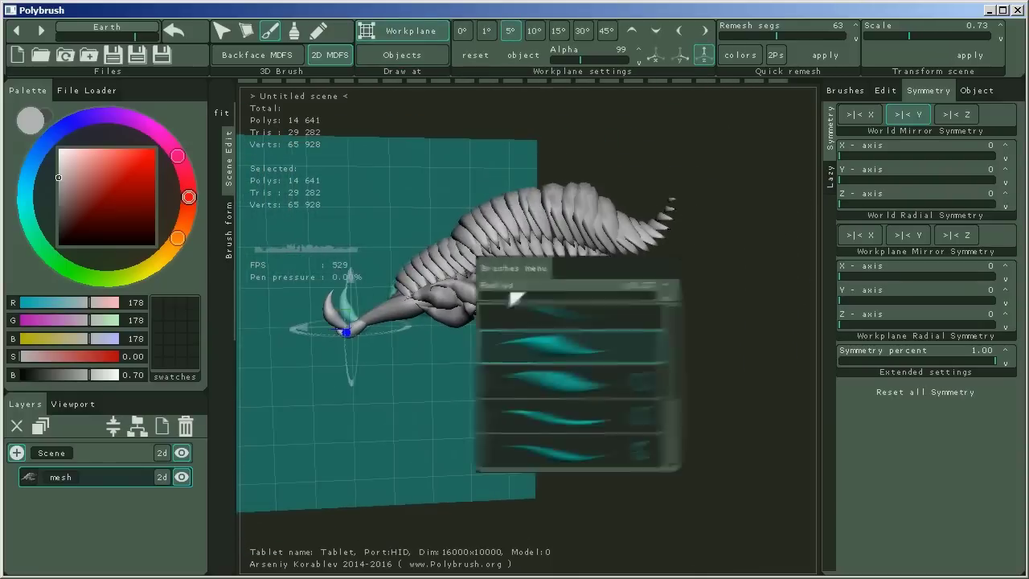
{"action": "key", "text": "w"}
{"action": "mouse_move", "coordinate": [501, 291]}
{"action": "left_mouse_down"}
{"action": "mouse_move", "coordinate": [609, 321]}
{"action": "mouse_move", "coordinate": [595, 326]}
{"action": "left_mouse_up"}
{"action": "key", "text": "space"}
{"action": "mouse_move", "coordinate": [595, 325]}
{"action": "right_mouse_down"}
{"action": "mouse_move", "coordinate": [539, 367]}
{"action": "mouse_move", "coordinate": [603, 272]}
{"action": "mouse_move", "coordinate": [586, 328]}
{"action": "mouse_move", "coordinate": [608, 322]}
{"action": "mouse_move", "coordinate": [592, 329]}
{"action": "mouse_move", "coordinate": [544, 298]}
{"action": "mouse_move", "coordinate": [494, 298]}
{"action": "mouse_move", "coordinate": [529, 287]}
{"action": "mouse_move", "coordinate": [340, 363]}
{"action": "mouse_move", "coordinate": [432, 303]}
{"action": "mouse_move", "coordinate": [701, 352]}
{"action": "mouse_move", "coordinate": [616, 406]}
{"action": "mouse_move", "coordinate": [595, 394]}
{"action": "right_mouse_up"}
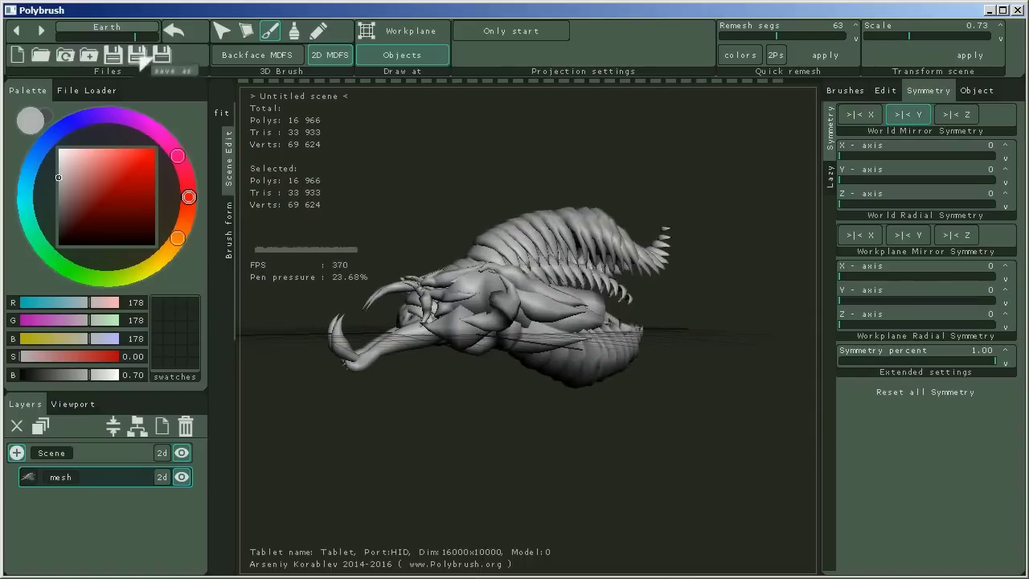
Save the scene as an OBJ file named animal_03 in the Scenes folder.
{"action": "left_click", "coordinate": [137, 54]}
{"action": "type", "text": "amimal_03"}
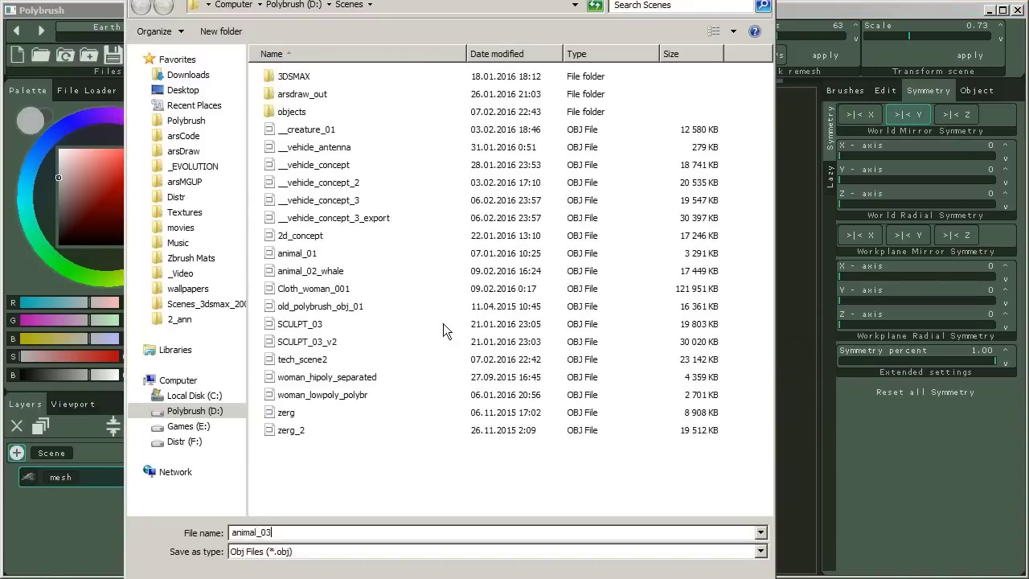
{"action": "key", "text": "Return"}
Load the plant_trunks brush set and choose a multi-strand brush for drawing on the new mesh2 layer.
{"action": "right_click_drag", "start_coordinate": [531, 394], "coordinate": [1001, 422]}
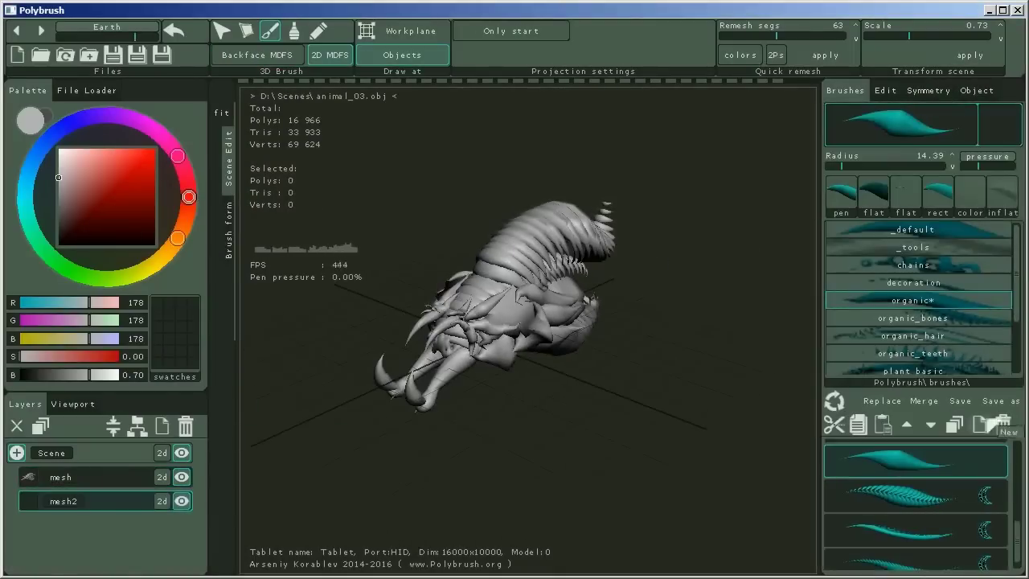
{"action": "scroll", "coordinate": [1005, 475], "scroll_direction": "down", "scroll_amount": 3}
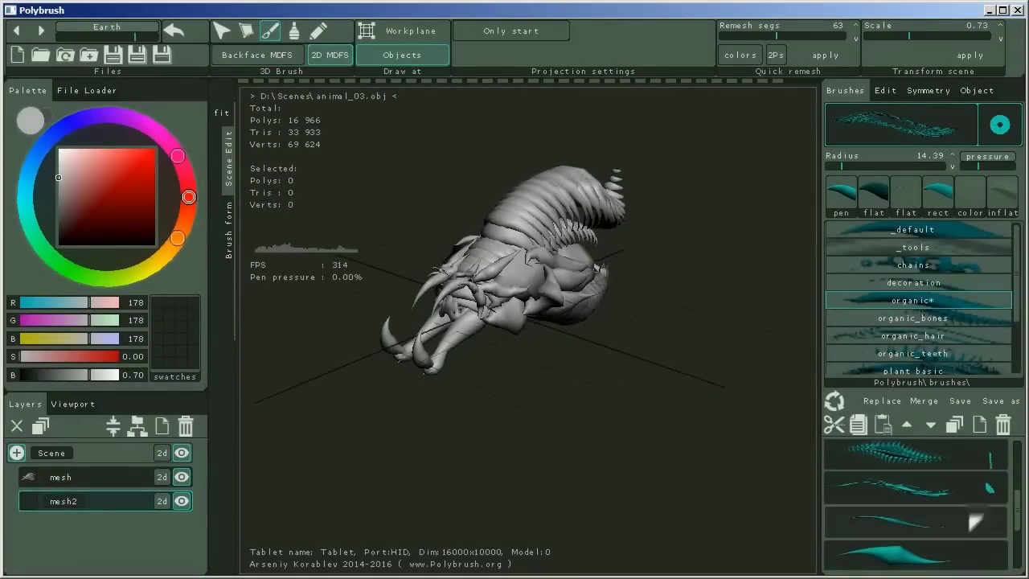
{"action": "left_click", "coordinate": [916, 521]}
{"action": "mouse_move", "coordinate": [563, 434]}
{"action": "right_mouse_down"}
{"action": "mouse_move", "coordinate": [482, 426]}
{"action": "mouse_move", "coordinate": [547, 422]}
{"action": "right_mouse_up"}
{"action": "left_click", "coordinate": [958, 336]}
{"action": "mouse_move", "coordinate": [492, 328]}
{"action": "right_mouse_down"}
{"action": "mouse_move", "coordinate": [465, 412]}
{"action": "mouse_move", "coordinate": [426, 414]}
{"action": "right_mouse_up"}
{"action": "scroll", "coordinate": [916, 322], "scroll_direction": "down", "scroll_amount": 3}
{"action": "left_click", "coordinate": [913, 338]}
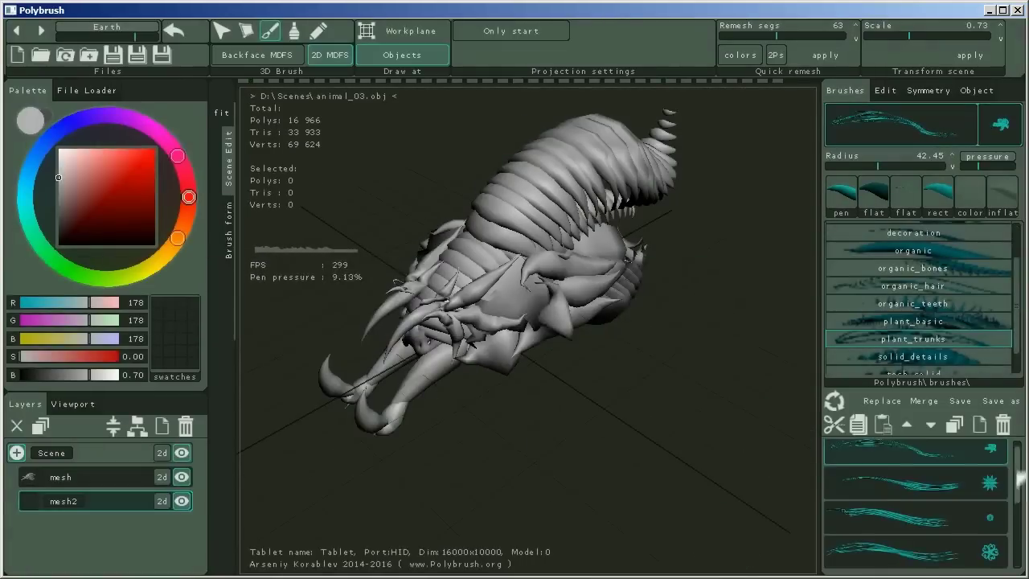
{"action": "mouse_move", "coordinate": [531, 402]}
{"action": "right_mouse_down"}
{"action": "mouse_move", "coordinate": [592, 407]}
{"action": "mouse_move", "coordinate": [563, 411]}
{"action": "right_mouse_up"}
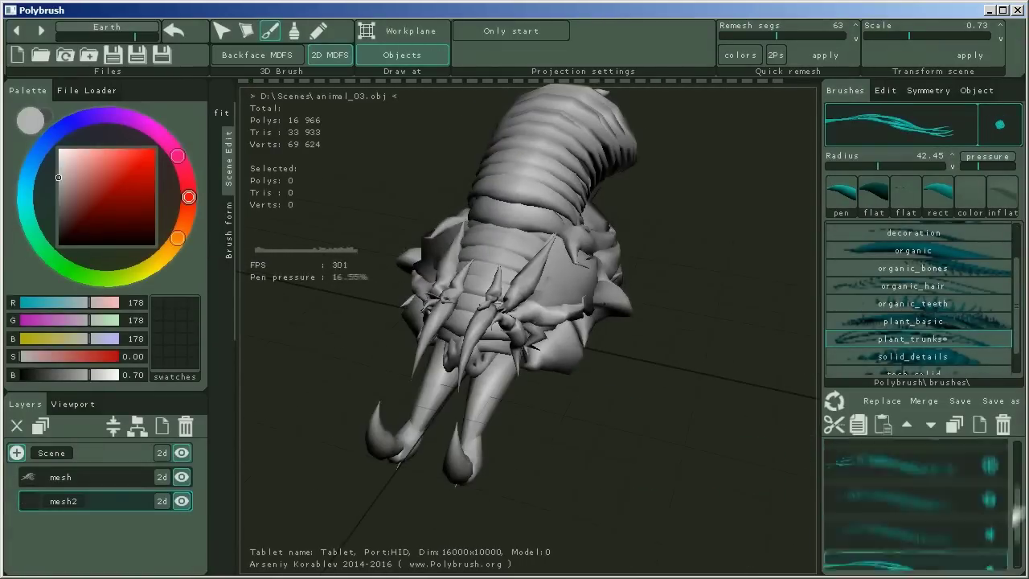
{"action": "scroll", "coordinate": [957, 462], "scroll_direction": "down", "scroll_amount": 1}
Draw twisted strands along the mandibles on mesh2 and remesh them at 37 segments.
{"action": "left_click_drag", "start_coordinate": [426, 290], "coordinate": [533, 405]}
{"action": "mouse_move", "coordinate": [533, 404]}
{"action": "right_mouse_down"}
{"action": "mouse_move", "coordinate": [533, 275]}
{"action": "mouse_move", "coordinate": [575, 385]}
{"action": "mouse_move", "coordinate": [555, 378]}
{"action": "right_mouse_up"}
{"action": "left_click", "coordinate": [827, 56]}
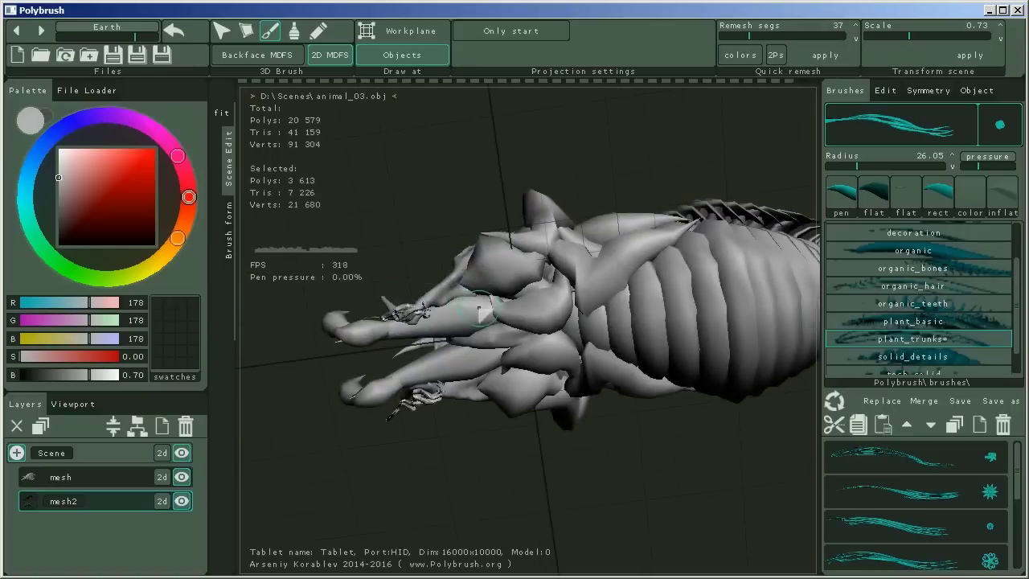
Draw finer strands with a 12.23 brush radius from the mandibles across the cheek, and undo the last stroke.
{"action": "right_click_drag", "start_coordinate": [566, 339], "coordinate": [546, 362]}
{"action": "left_click_drag", "start_coordinate": [450, 306], "coordinate": [547, 362]}
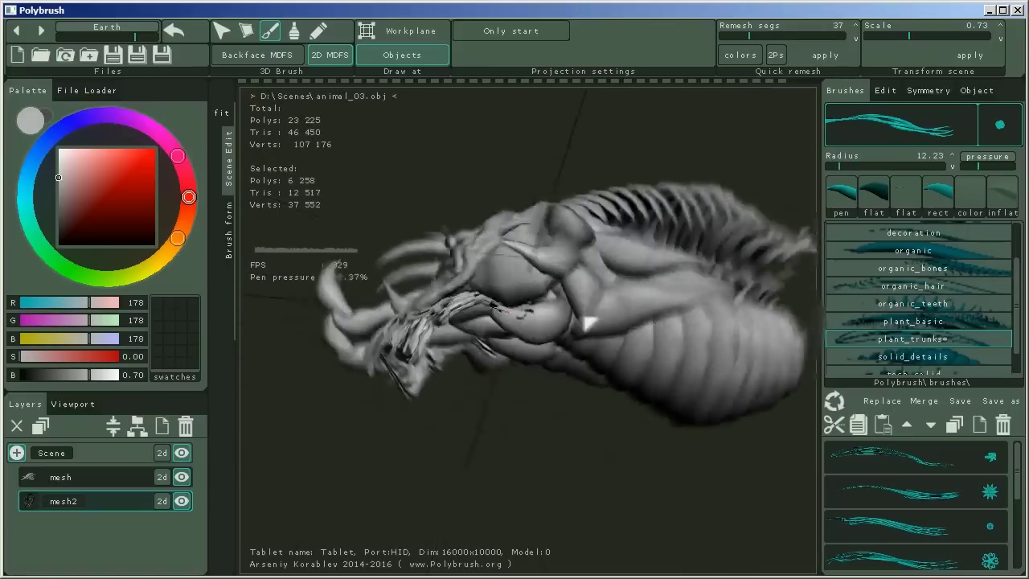
{"action": "mouse_move", "coordinate": [547, 362]}
{"action": "right_mouse_down"}
{"action": "mouse_move", "coordinate": [576, 372]}
{"action": "mouse_move", "coordinate": [602, 340]}
{"action": "mouse_move", "coordinate": [673, 421]}
{"action": "mouse_move", "coordinate": [565, 297]}
{"action": "right_mouse_up"}
{"action": "key", "text": "ctrl+z"}
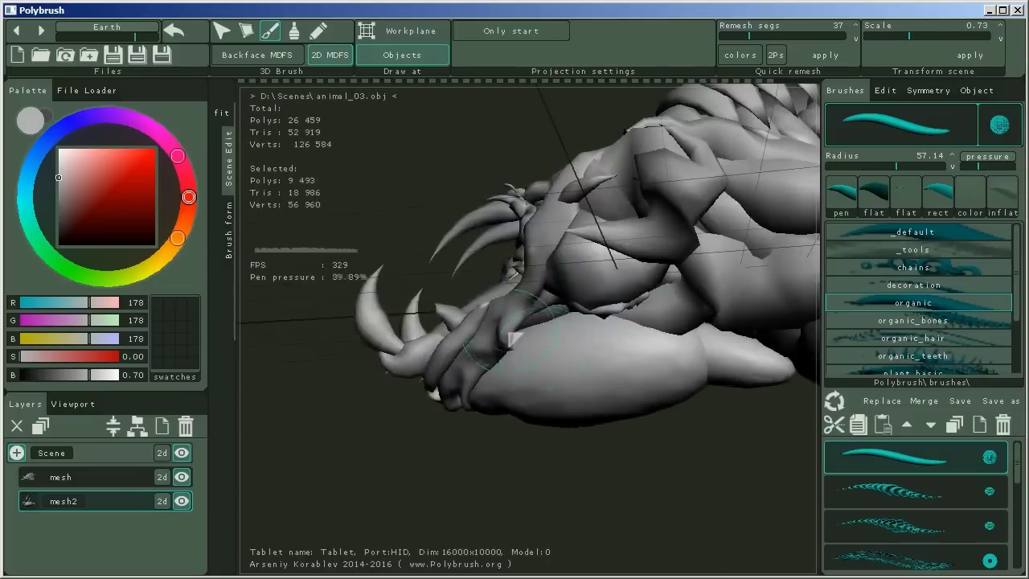
Add detail around the lower jaw with the smooth tapered organic brush, and select the second brush of the organic_bones set.
{"action": "right_click", "coordinate": [721, 315]}
{"action": "left_click", "coordinate": [661, 466]}
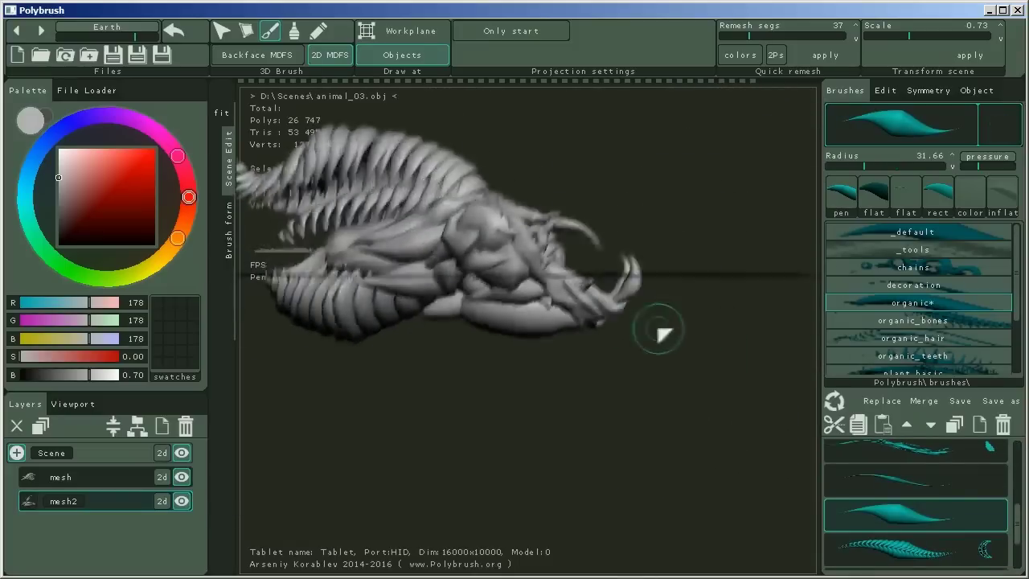
{"action": "left_click", "coordinate": [864, 321]}
{"action": "left_click", "coordinate": [909, 490]}
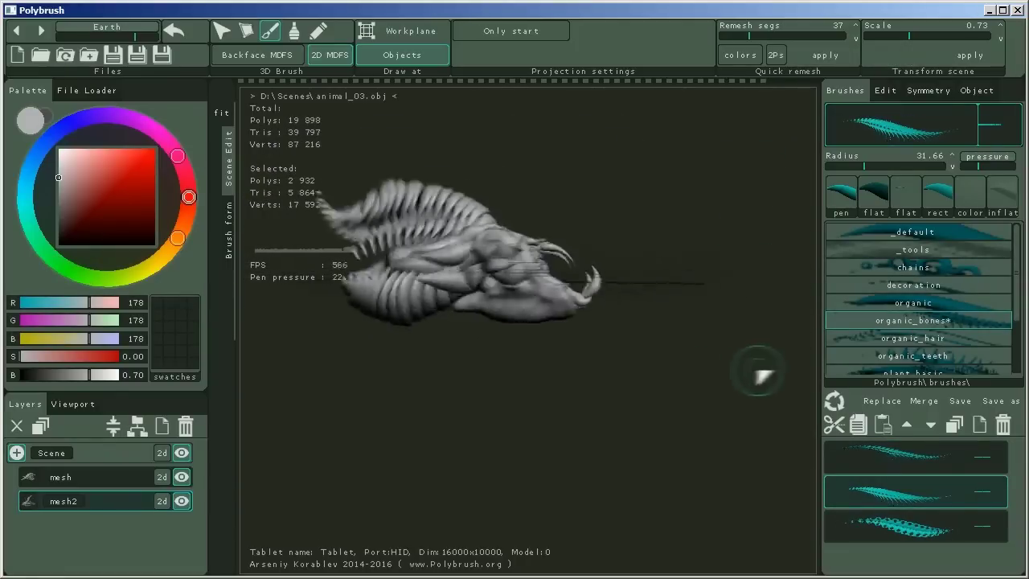
Remesh the mesh2 jaw at 48 segments and save the scene.
{"action": "left_click_drag", "start_coordinate": [749, 35], "coordinate": [761, 34]}
{"action": "left_click", "coordinate": [841, 56]}
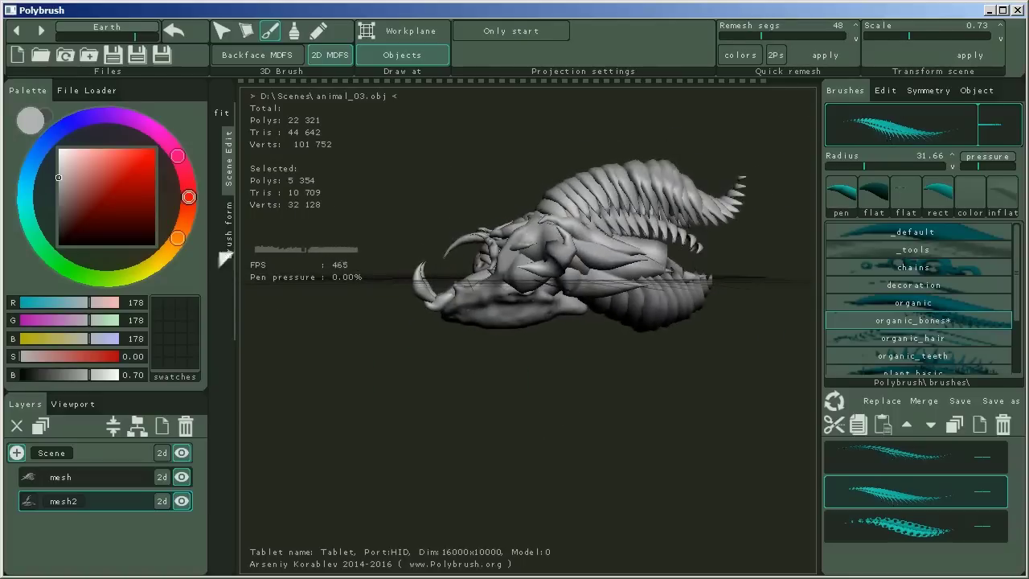
{"action": "left_click", "coordinate": [113, 55]}
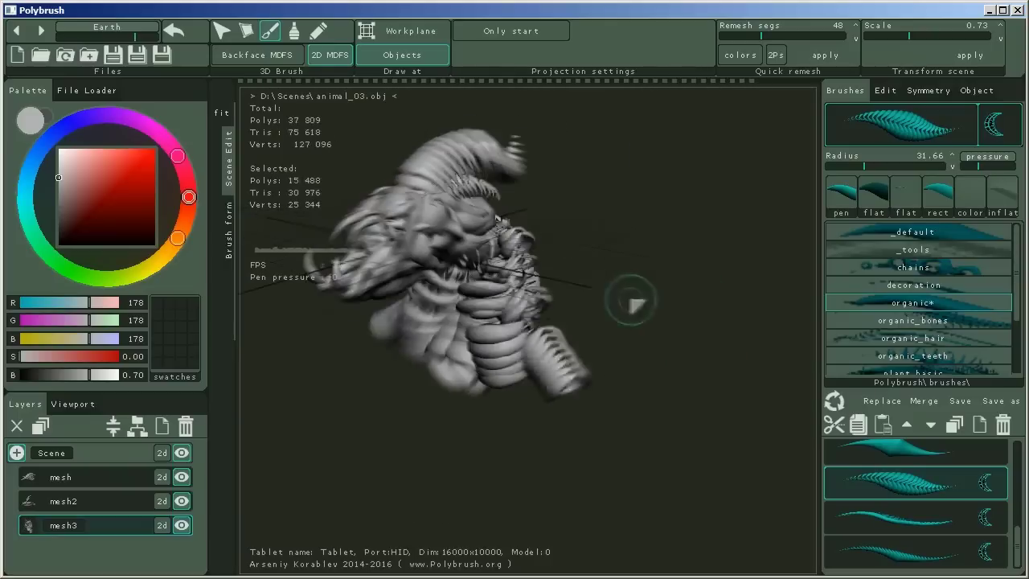
Undo the ribbed stroke on the mesh3 body, and build the body up with the smooth organic brush, remeshed at 48 segments.
{"action": "key", "text": "ctrl+z"}
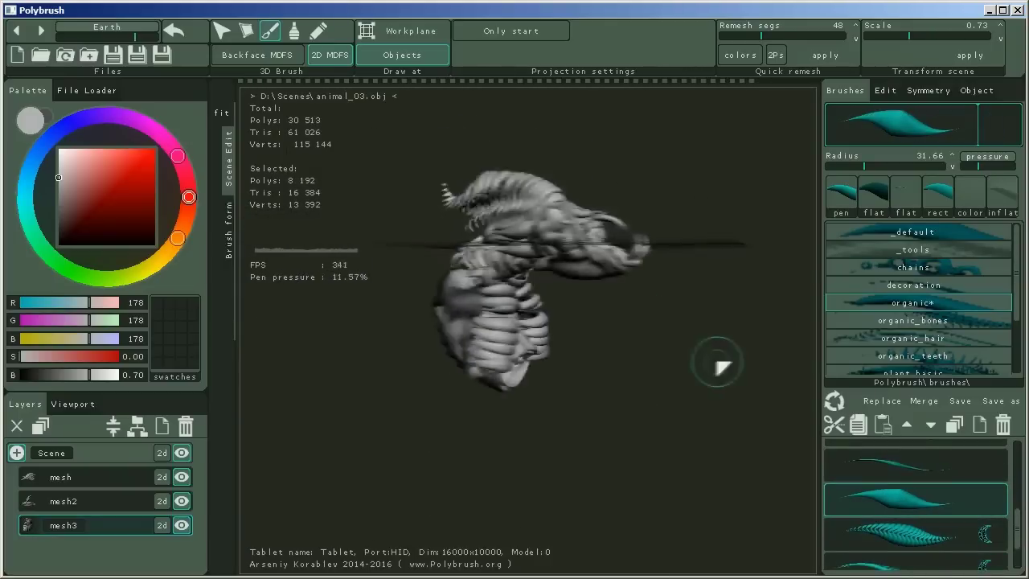
{"action": "right_click", "coordinate": [721, 366]}
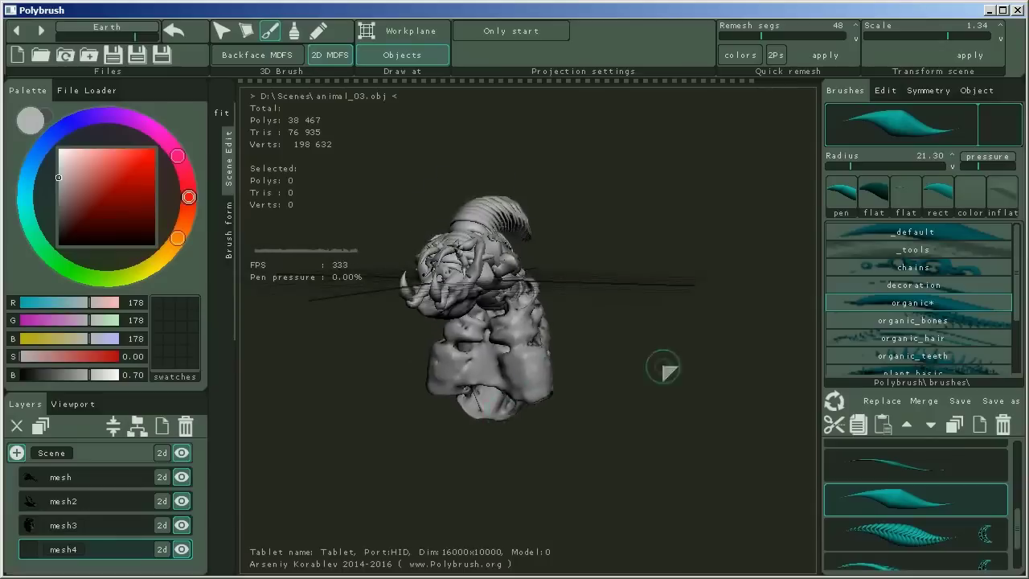
Draw thick overlapping strands over the brow and crown of the head on the mesh4 layer with the smooth organic brush.
{"action": "key", "text": "w"}
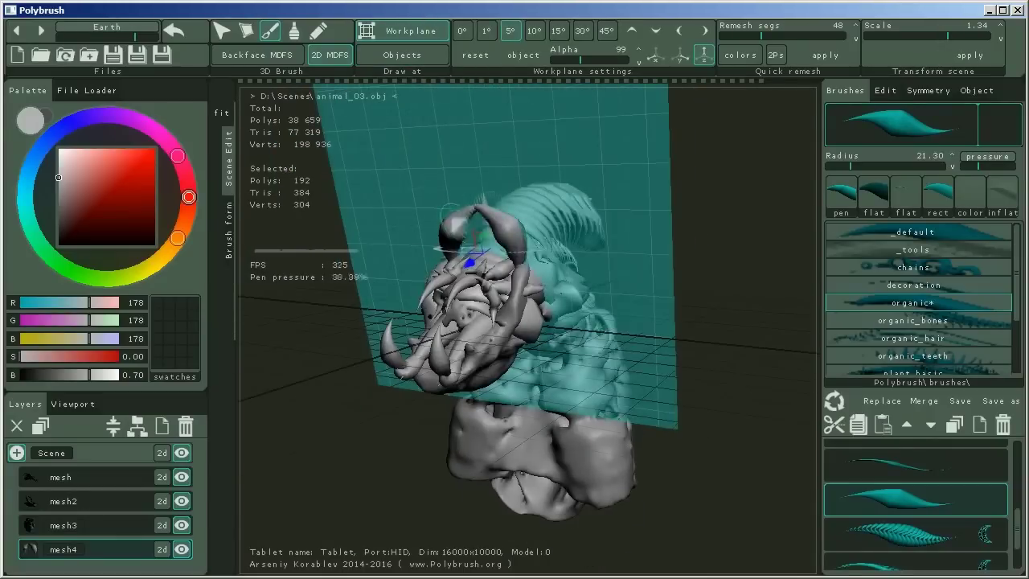
{"action": "left_click", "coordinate": [432, 54]}
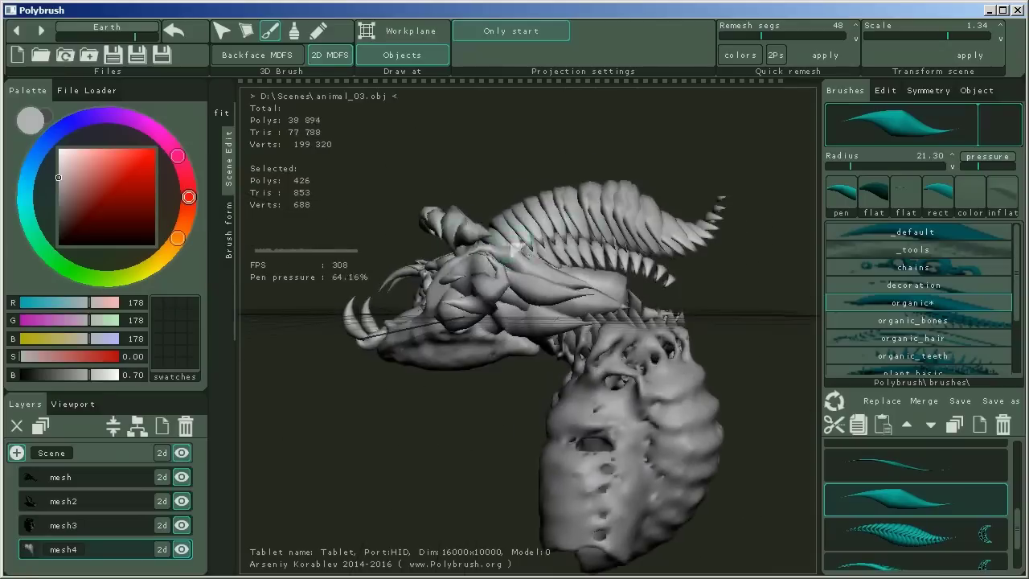
{"action": "key", "text": "ctrl+z"}
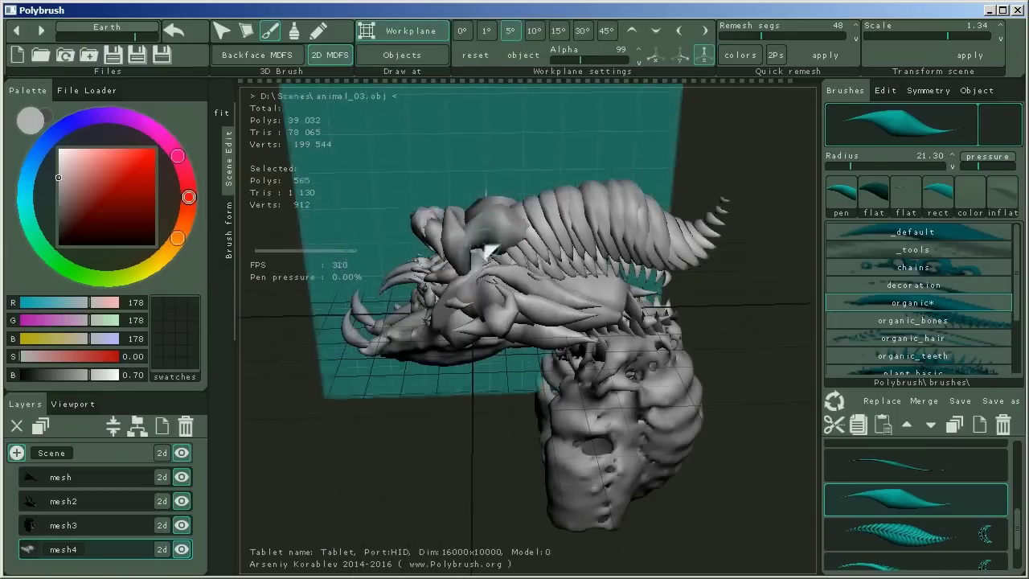
{"action": "mouse_move", "coordinate": [507, 243]}
{"action": "left_mouse_down"}
{"action": "mouse_move", "coordinate": [551, 258]}
{"action": "mouse_move", "coordinate": [471, 230]}
{"action": "mouse_move", "coordinate": [563, 306]}
{"action": "mouse_move", "coordinate": [652, 407]}
{"action": "left_mouse_up"}
{"action": "right_click", "coordinate": [460, 206]}
{"action": "key", "text": "q"}
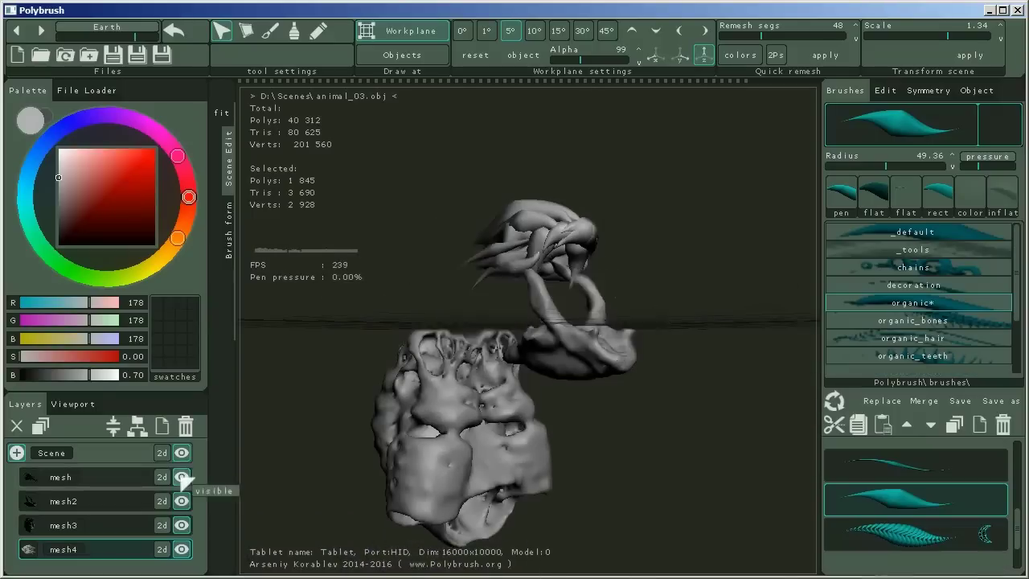
Group the mesh4, mesh and mesh2 layers under a new layer named head, and save the scene.
{"action": "left_click", "coordinate": [163, 428]}
{"action": "left_click_drag", "start_coordinate": [60, 549], "coordinate": [73, 568]}
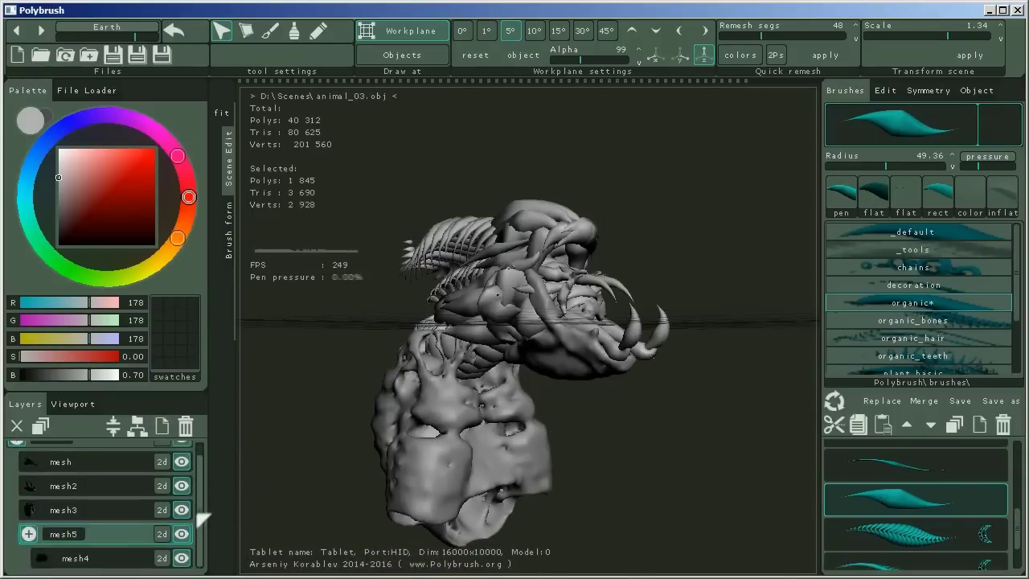
{"action": "left_click_drag", "start_coordinate": [61, 453], "coordinate": [206, 482]}
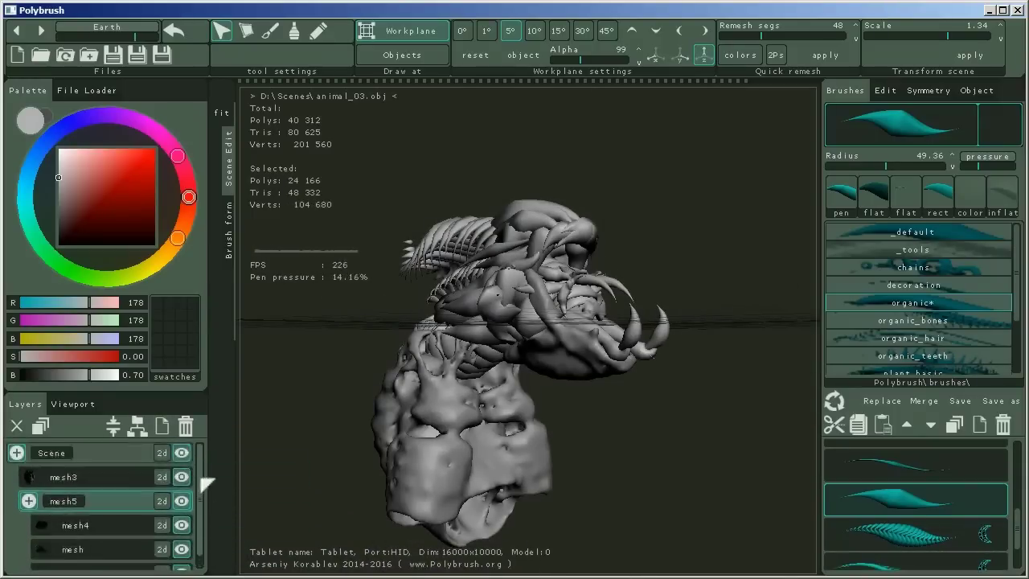
{"action": "double_click", "coordinate": [85, 492]}
{"action": "left_click", "coordinate": [113, 58]}
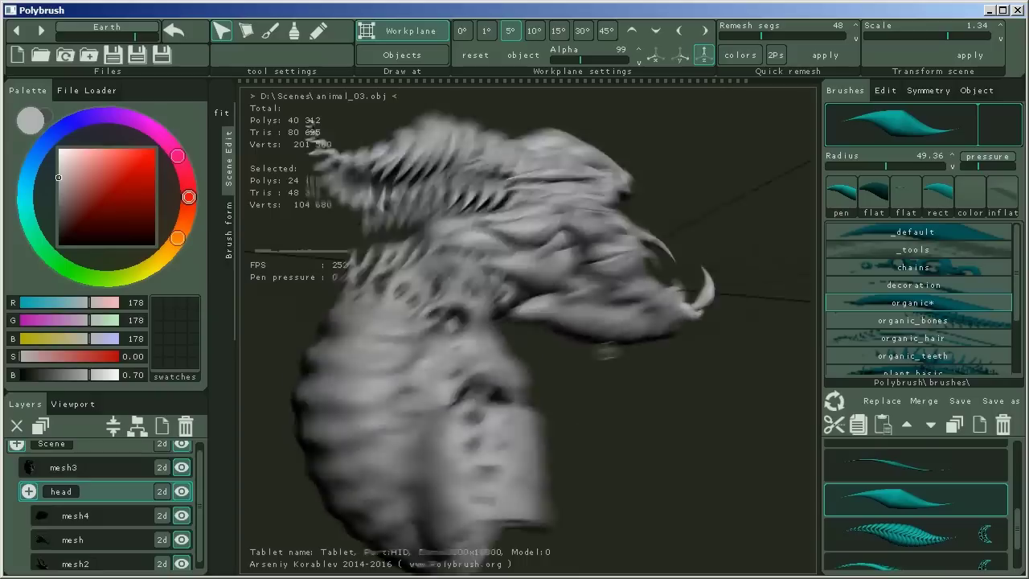
Merge the head group with its sublayers into a single layer.
{"action": "left_click", "coordinate": [97, 515]}
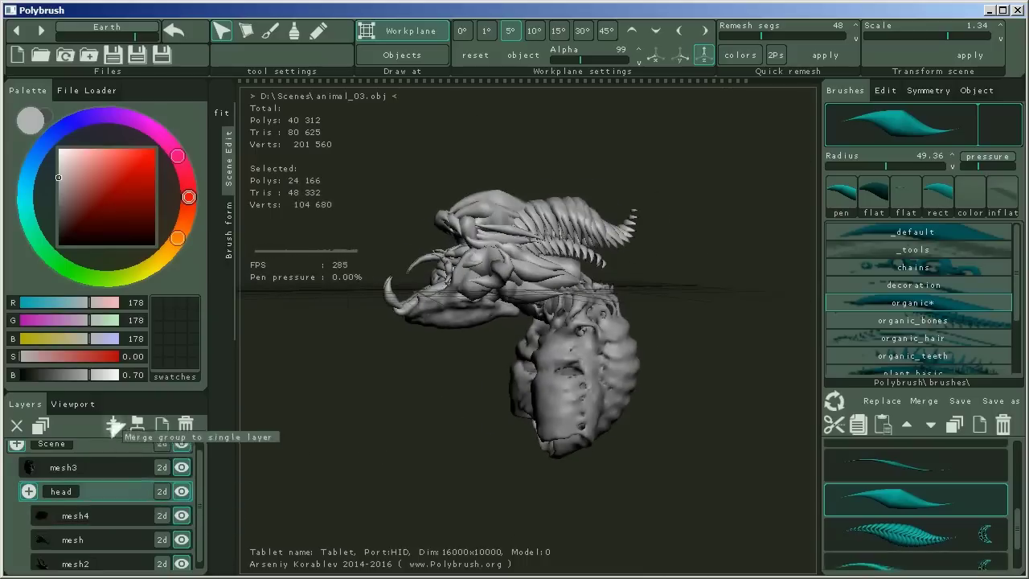
{"action": "left_click", "coordinate": [138, 426]}
{"action": "key", "text": "m"}
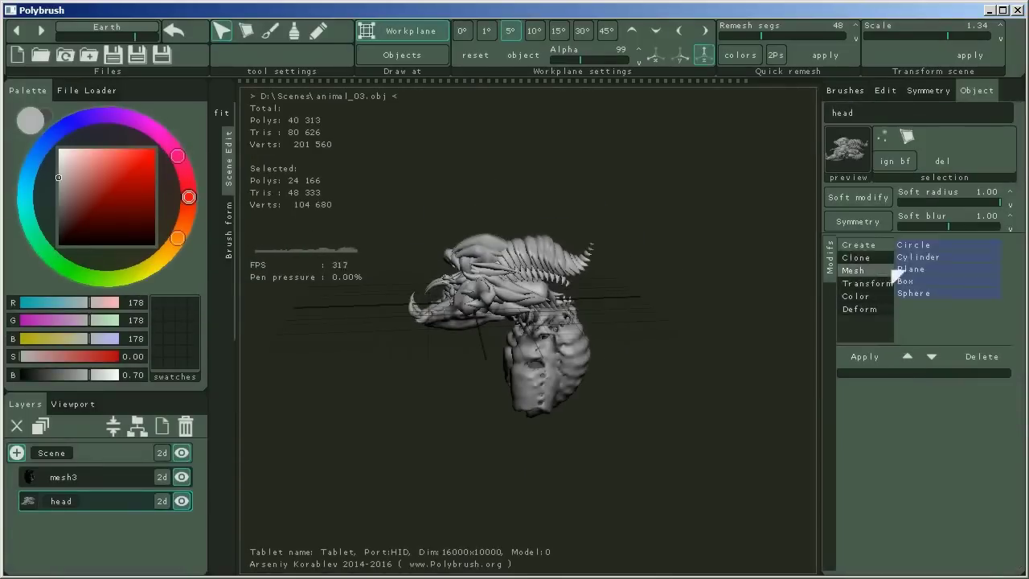
{"action": "left_click", "coordinate": [562, 336]}
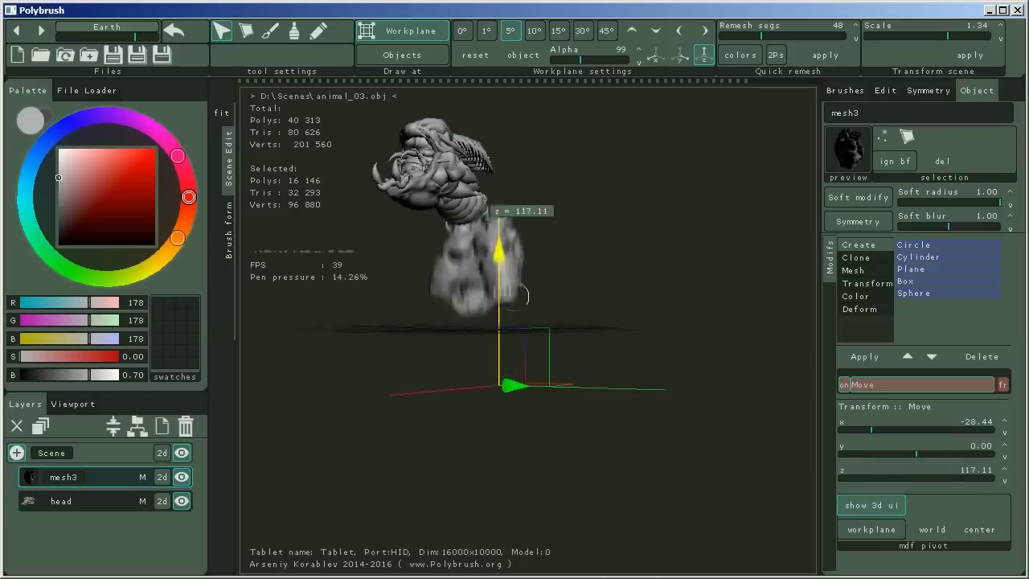
{"action": "left_click_drag", "start_coordinate": [523, 296], "coordinate": [525, 282]}
{"action": "left_click_drag", "start_coordinate": [627, 313], "coordinate": [746, 321]}
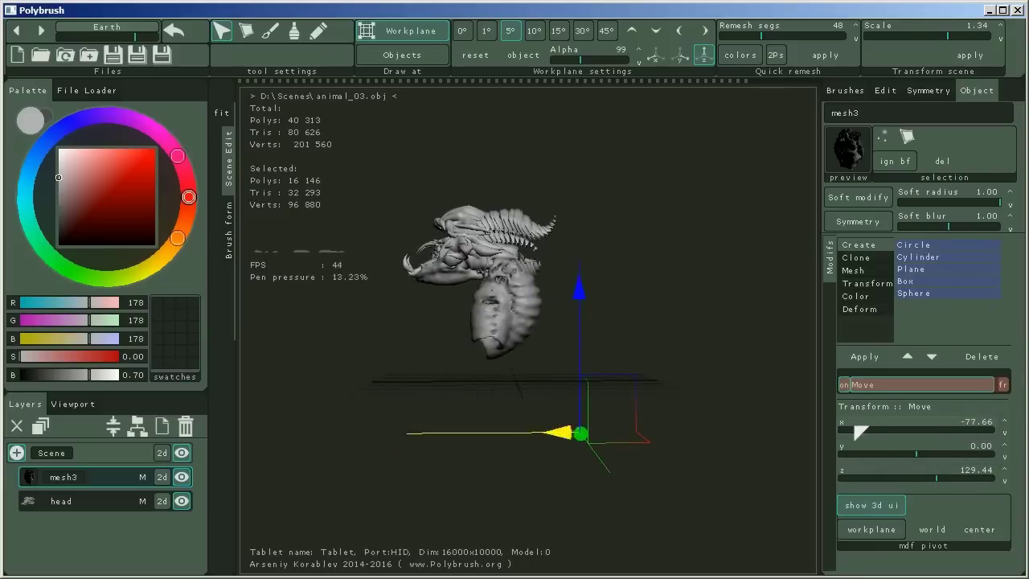
{"action": "left_click", "coordinate": [975, 356]}
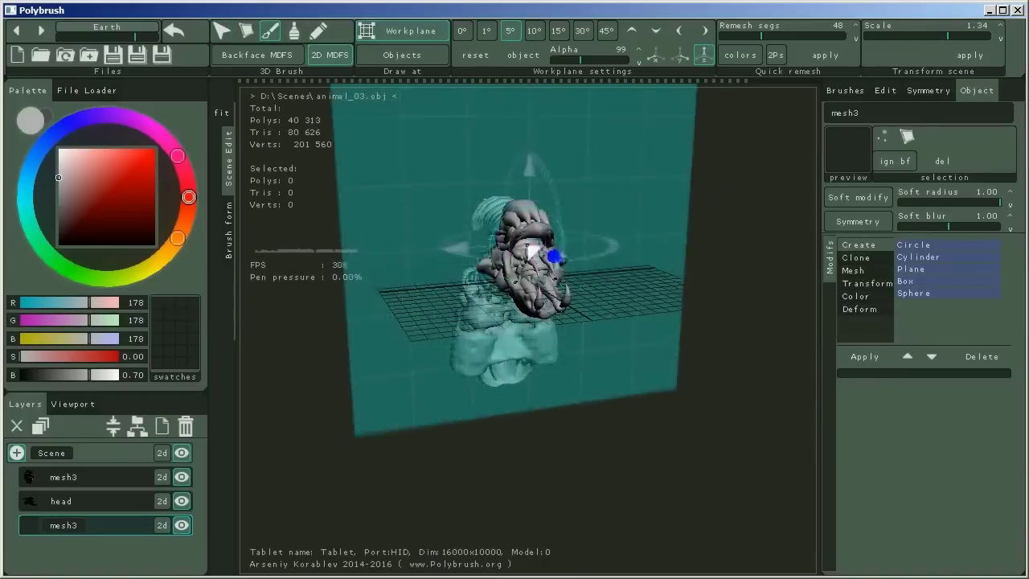
Create an eye sphere with a 2.54 radius in the creature's eye socket on a new layer and apply it.
{"action": "left_click", "coordinate": [913, 292]}
{"action": "left_click_drag", "start_coordinate": [945, 456], "coordinate": [849, 457]}
{"action": "middle_click_drag", "start_coordinate": [611, 322], "coordinate": [596, 233]}
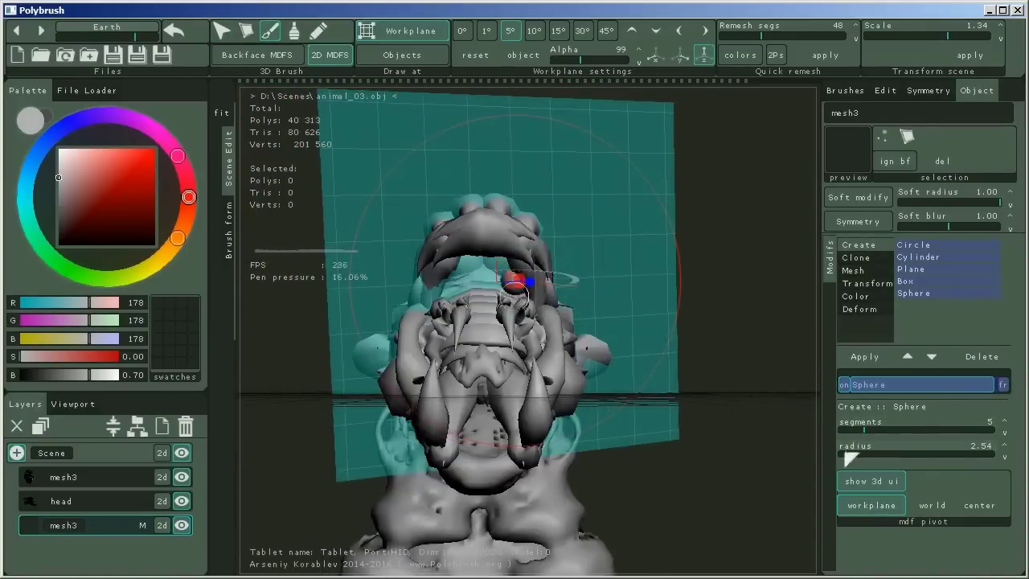
{"action": "left_click_drag", "start_coordinate": [727, 386], "coordinate": [487, 261]}
{"action": "left_click", "coordinate": [866, 358]}
Create a second eye object on the mesh4 layer from a 14-segment sphere with a 4.57 radius, and try the Spherify deform.
{"action": "left_click", "coordinate": [913, 292]}
{"action": "left_click", "coordinate": [513, 297]}
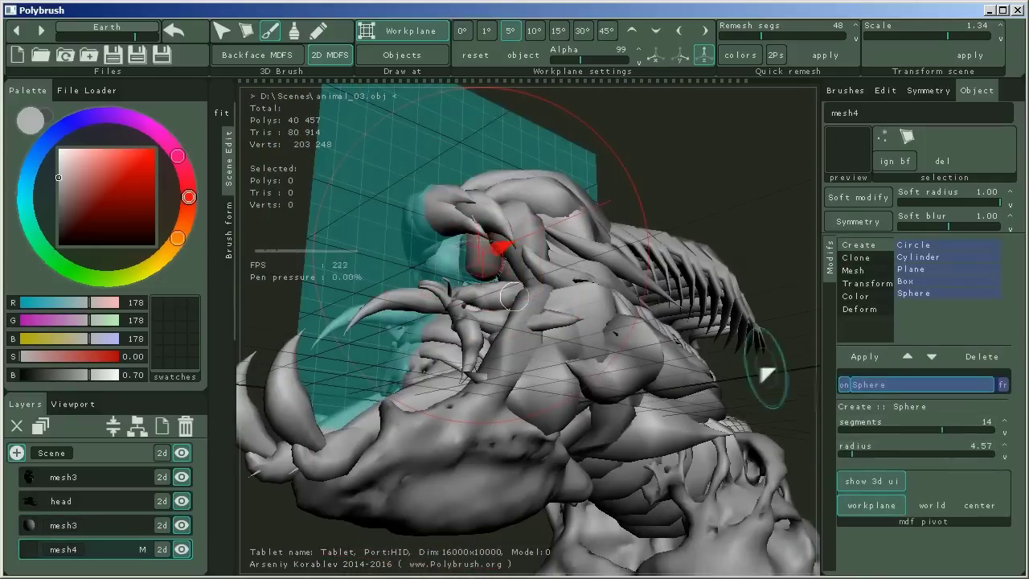
{"action": "left_click_drag", "start_coordinate": [766, 374], "coordinate": [483, 346]}
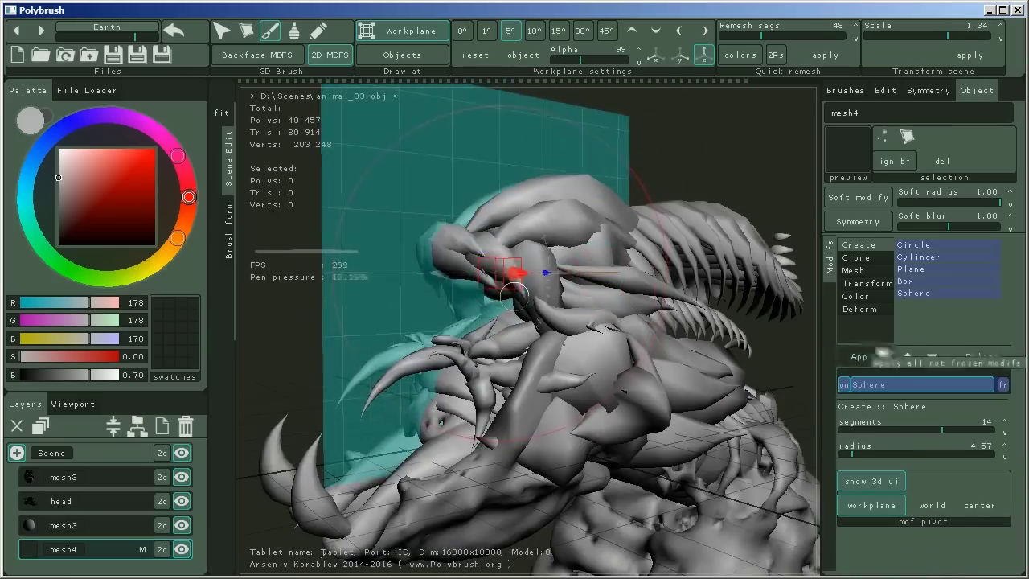
{"action": "left_click_drag", "start_coordinate": [723, 370], "coordinate": [620, 341]}
{"action": "left_click", "coordinate": [860, 309]}
{"action": "left_click", "coordinate": [925, 318]}
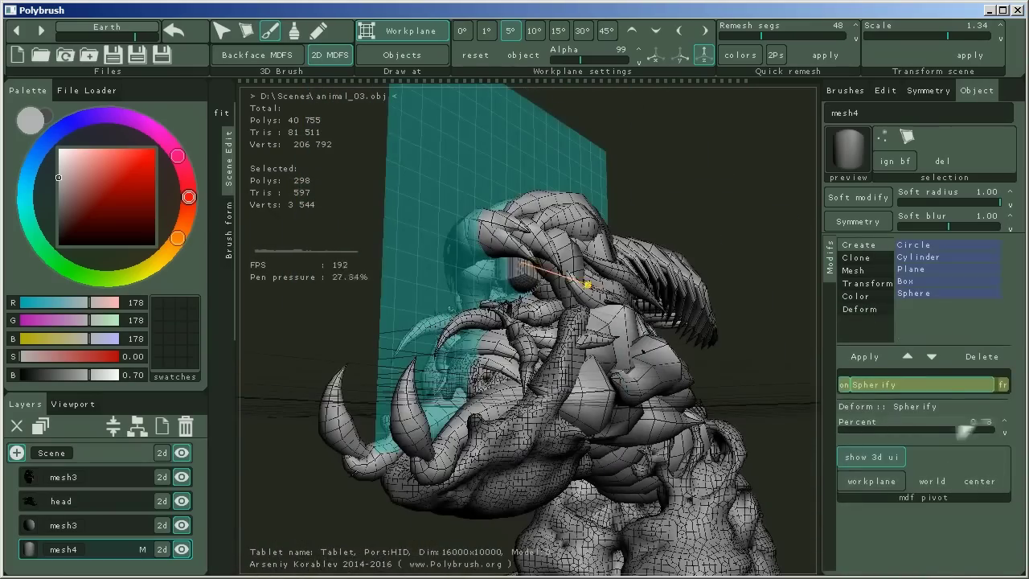
{"action": "mouse_move", "coordinate": [563, 277]}
{"action": "left_mouse_down"}
{"action": "mouse_move", "coordinate": [603, 275]}
{"action": "mouse_move", "coordinate": [655, 349]}
{"action": "mouse_move", "coordinate": [675, 354]}
{"action": "left_mouse_up"}
Try to mirror the eye sphere to the other side of the head with the Symmetry clone modifier.
{"action": "left_click", "coordinate": [64, 525]}
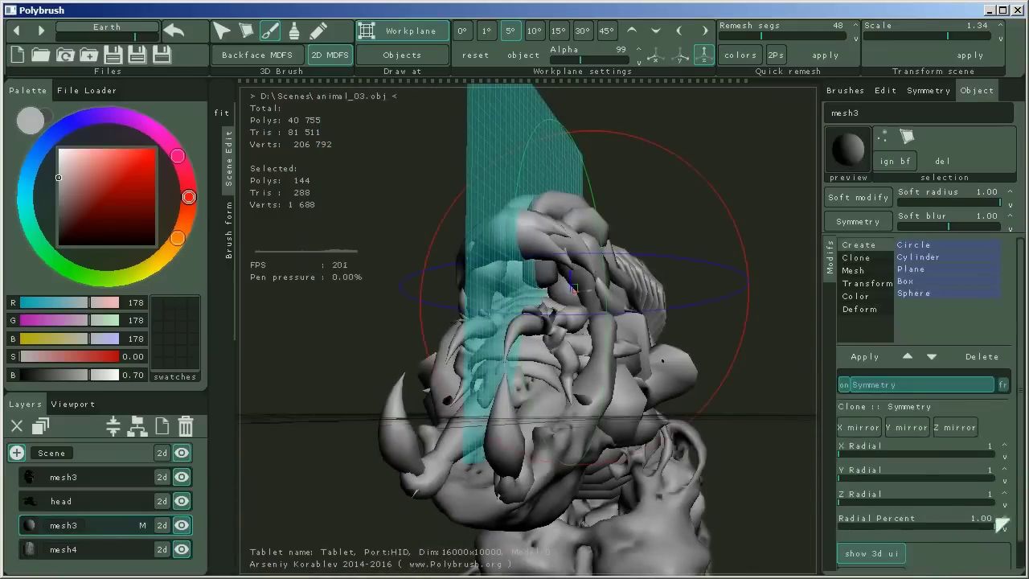
{"action": "left_click", "coordinate": [865, 356]}
{"action": "scroll", "coordinate": [640, 456], "scroll_direction": "down", "scroll_amount": 10}
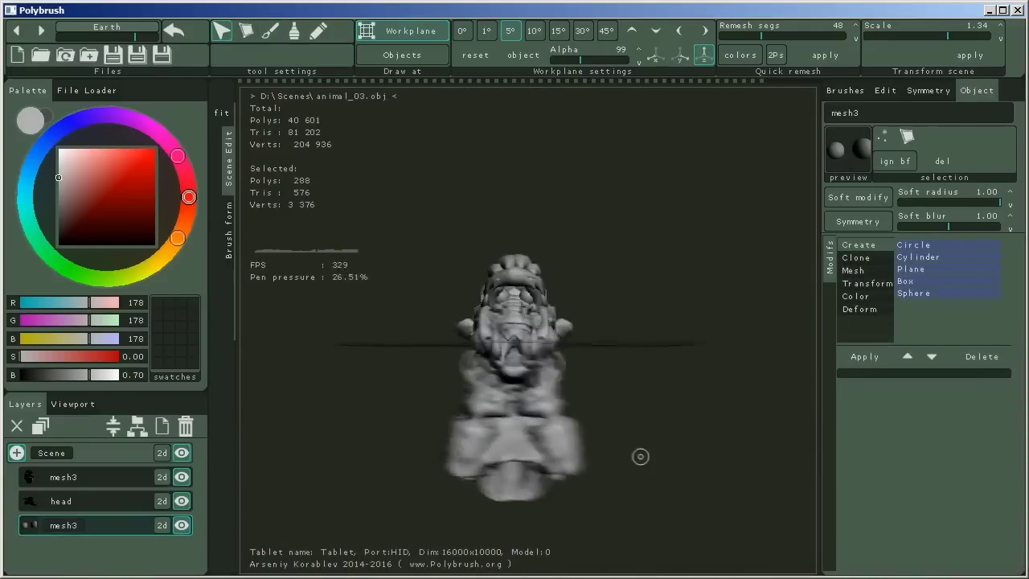
{"action": "left_click_drag", "start_coordinate": [640, 455], "coordinate": [472, 356]}
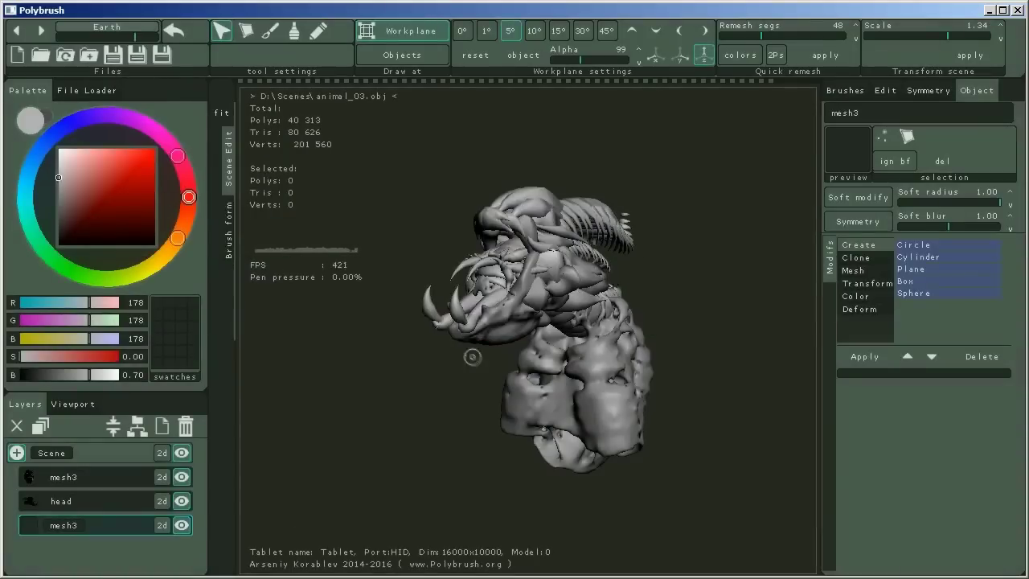
Try body strokes with an edited ribbed brush using 0.67 spacing and a rotation of -86 in x and 180 in z.
{"action": "key", "text": "b"}
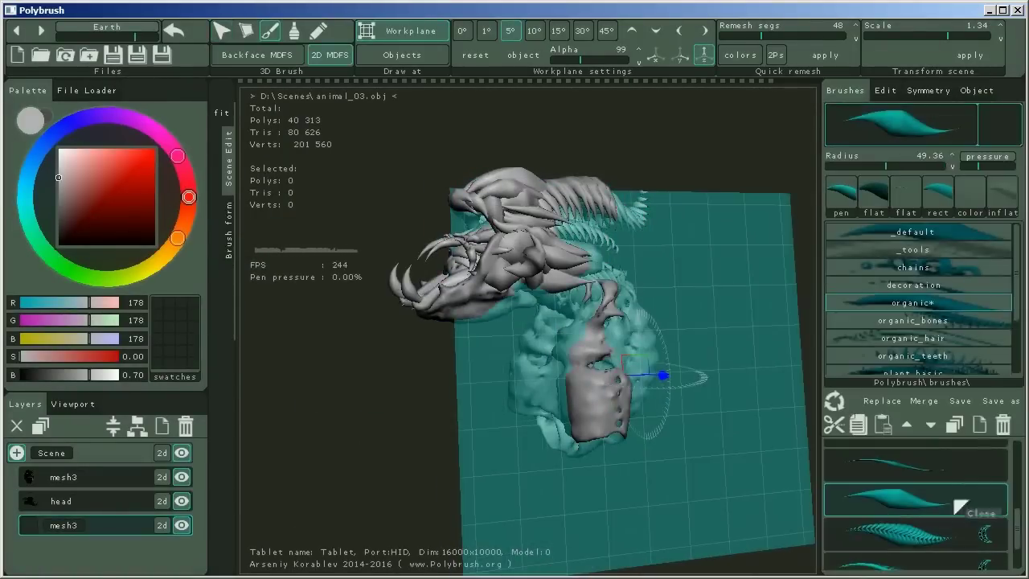
{"action": "double_click", "coordinate": [916, 474]}
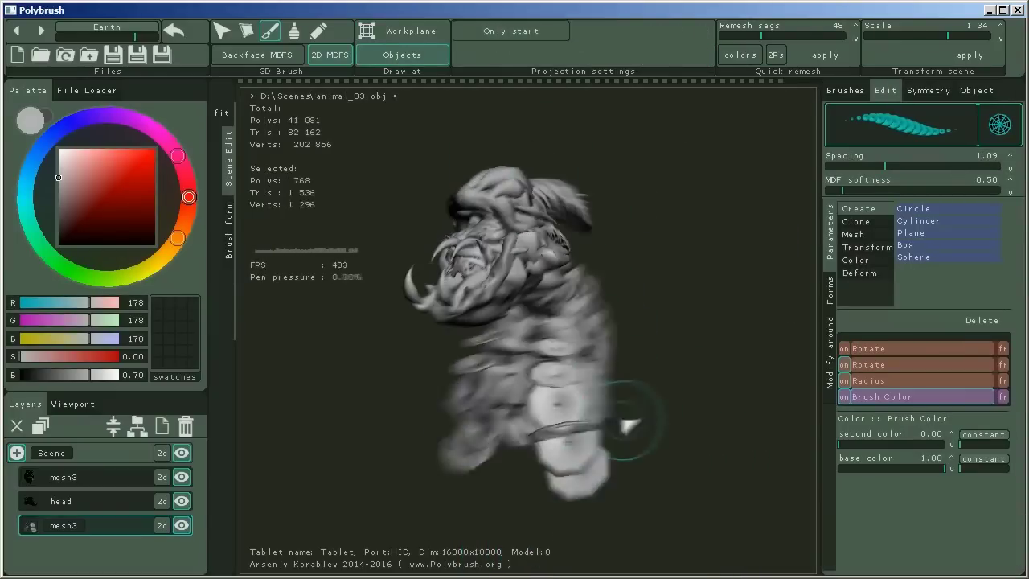
{"action": "left_click_drag", "start_coordinate": [627, 322], "coordinate": [662, 397]}
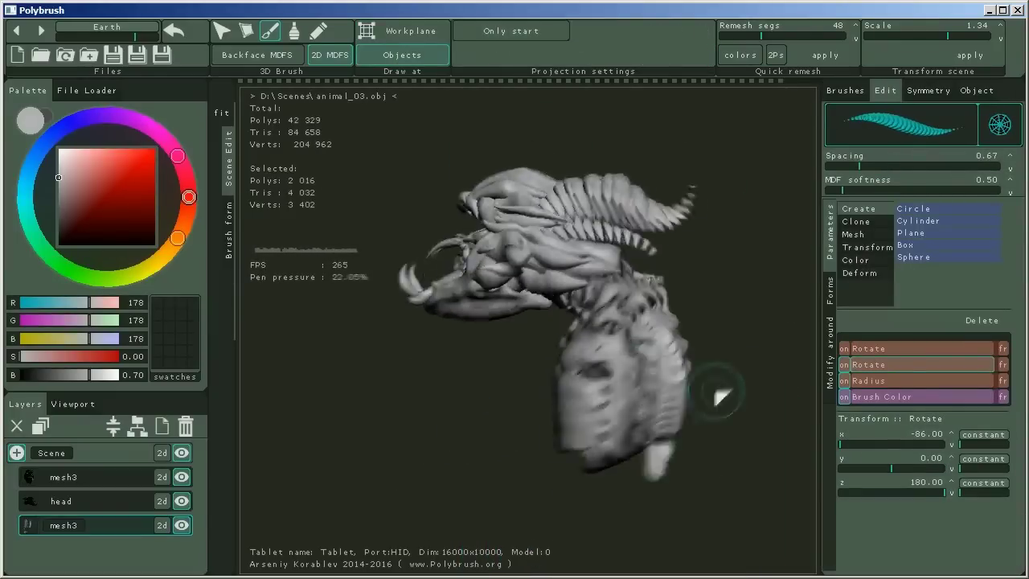
{"action": "key", "text": "ctrl+z"}
{"action": "key", "text": "b"}
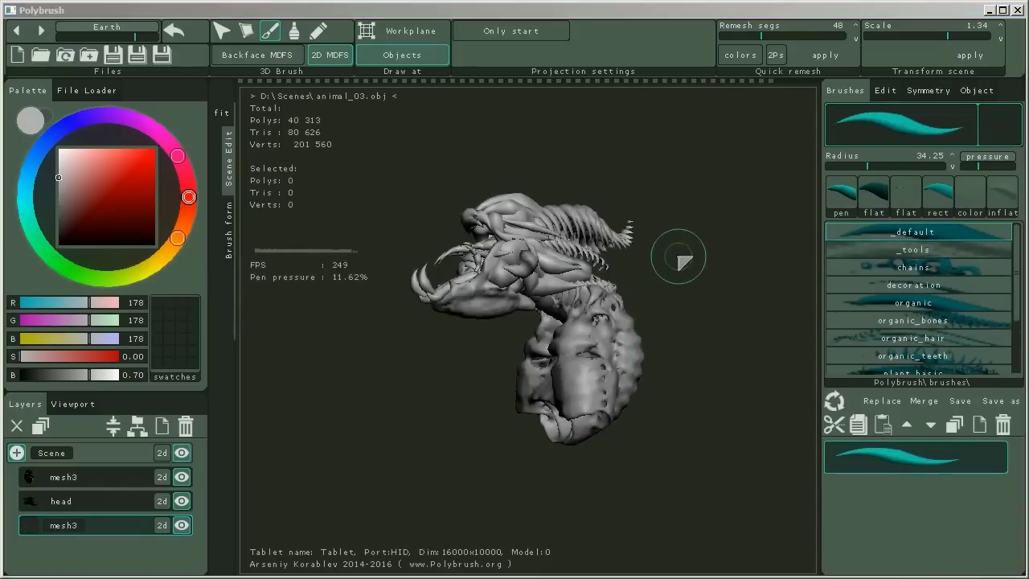
Load the organic_teeth brush set and try a row of teeth on the lower jaw.
{"action": "key", "text": "F7"}
{"action": "left_click", "coordinate": [985, 360]}
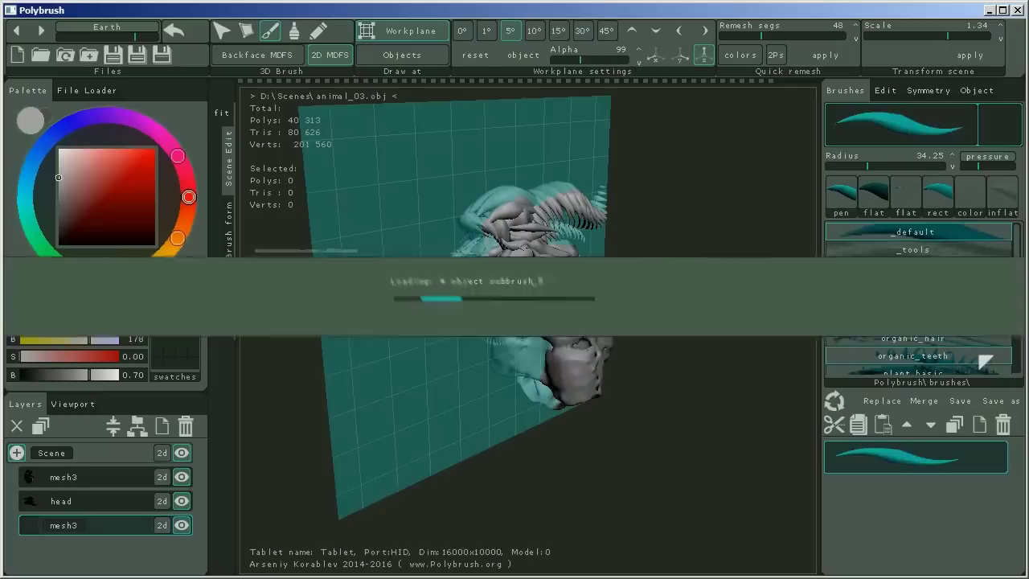
{"action": "left_click_drag", "start_coordinate": [450, 305], "coordinate": [483, 294]}
{"action": "mouse_move", "coordinate": [483, 295]}
{"action": "right_mouse_down"}
{"action": "mouse_move", "coordinate": [603, 241]}
{"action": "mouse_move", "coordinate": [669, 287]}
{"action": "mouse_move", "coordinate": [490, 273]}
{"action": "mouse_move", "coordinate": [579, 289]}
{"action": "mouse_move", "coordinate": [603, 313]}
{"action": "right_mouse_up"}
{"action": "key", "text": "ctrl+z"}
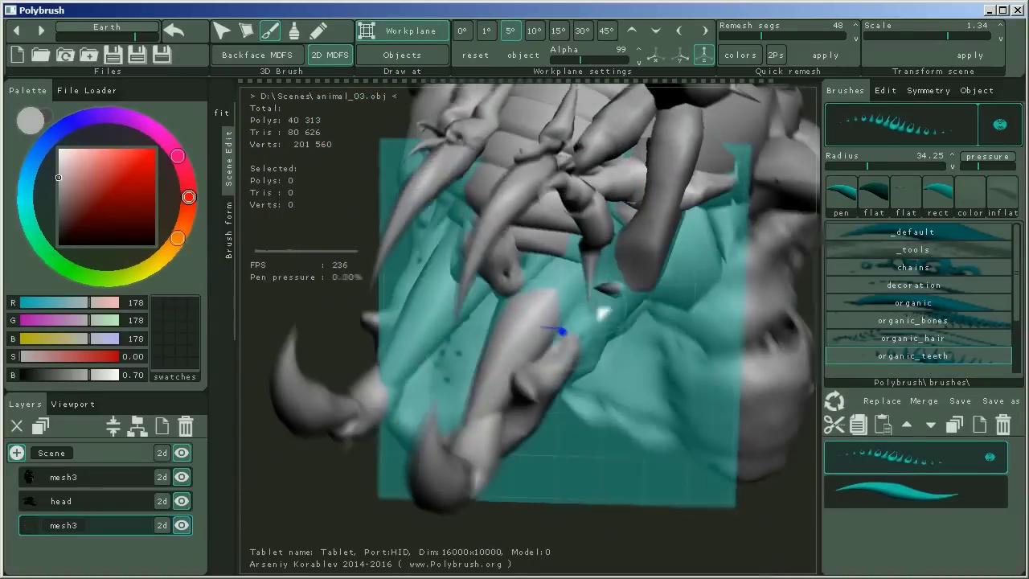
Set the teeth brush's first Rotate to 76.67 in x and 0 in y, and draw teeth along the lower jaw.
{"action": "left_click", "coordinate": [885, 90]}
{"action": "right_click_drag", "start_coordinate": [676, 370], "coordinate": [720, 402]}
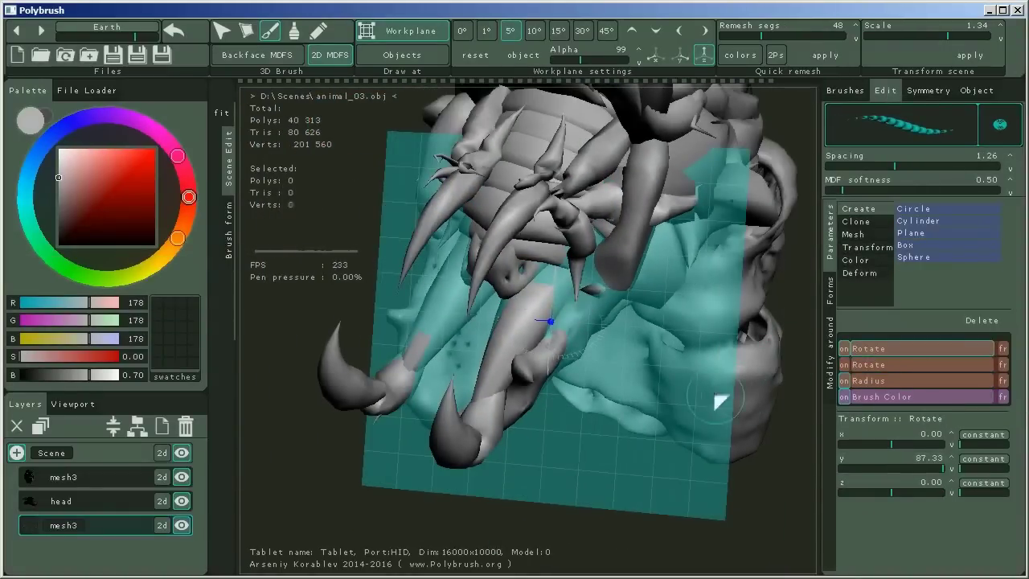
{"action": "right_click_drag", "start_coordinate": [657, 319], "coordinate": [630, 299]}
{"action": "key", "text": "ctrl+y"}
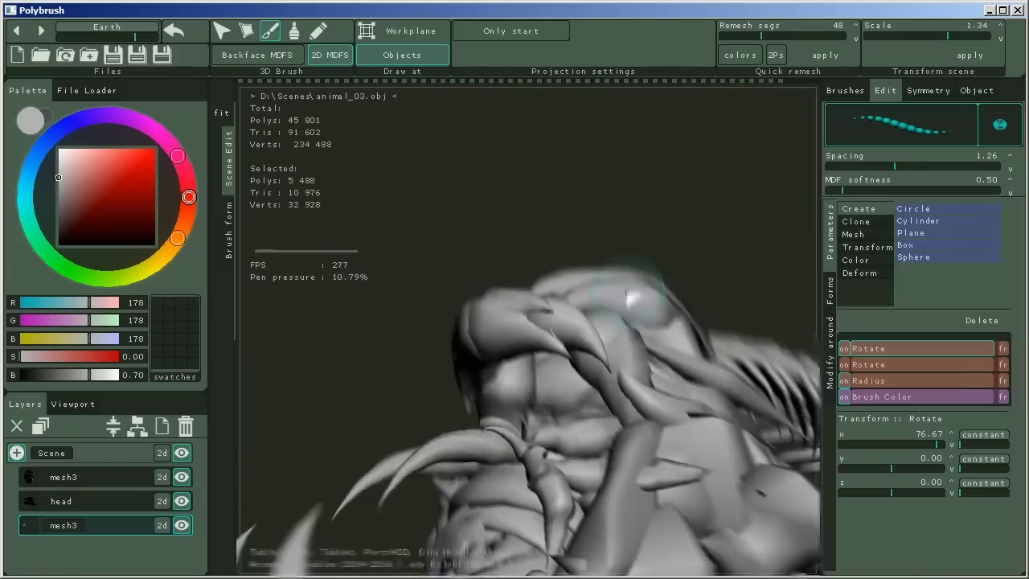
Draw rows of teeth along the upper jaw on the workplane, and remesh the teeth at 83 segments.
{"action": "right_click_drag", "start_coordinate": [643, 456], "coordinate": [591, 396]}
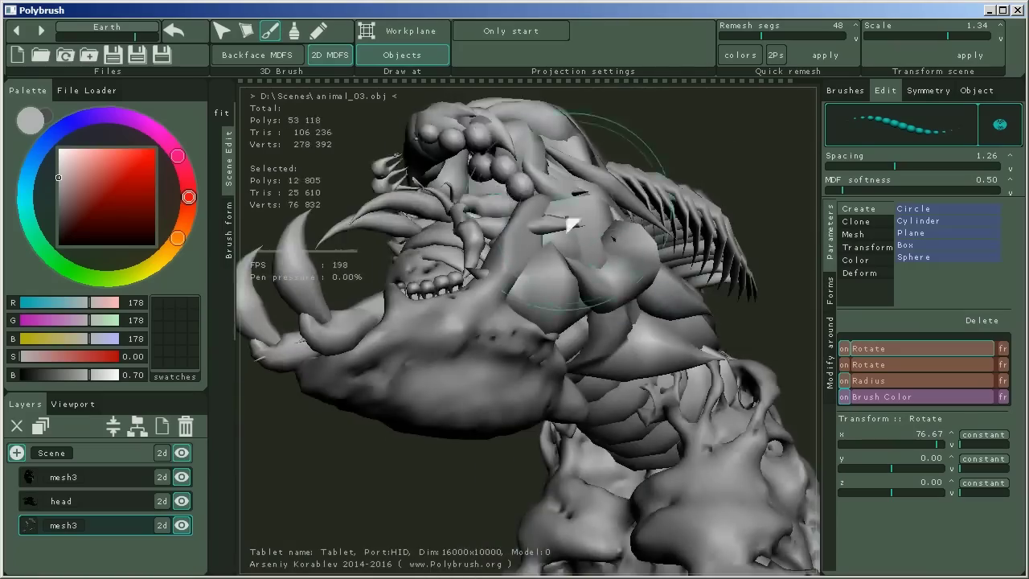
{"action": "right_click_drag", "start_coordinate": [570, 222], "coordinate": [536, 344]}
{"action": "key", "text": "w"}
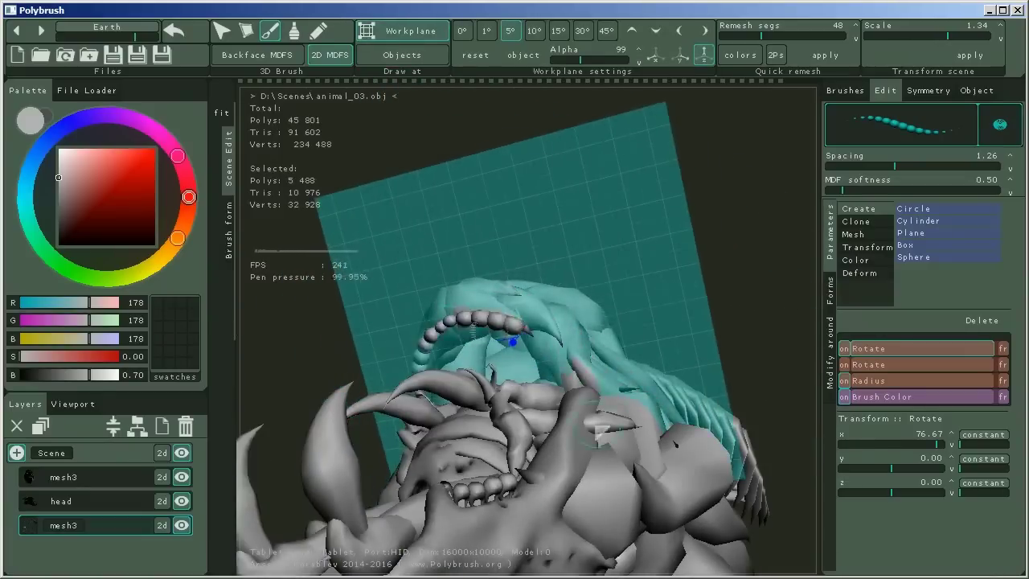
{"action": "right_click_drag", "start_coordinate": [596, 426], "coordinate": [515, 304]}
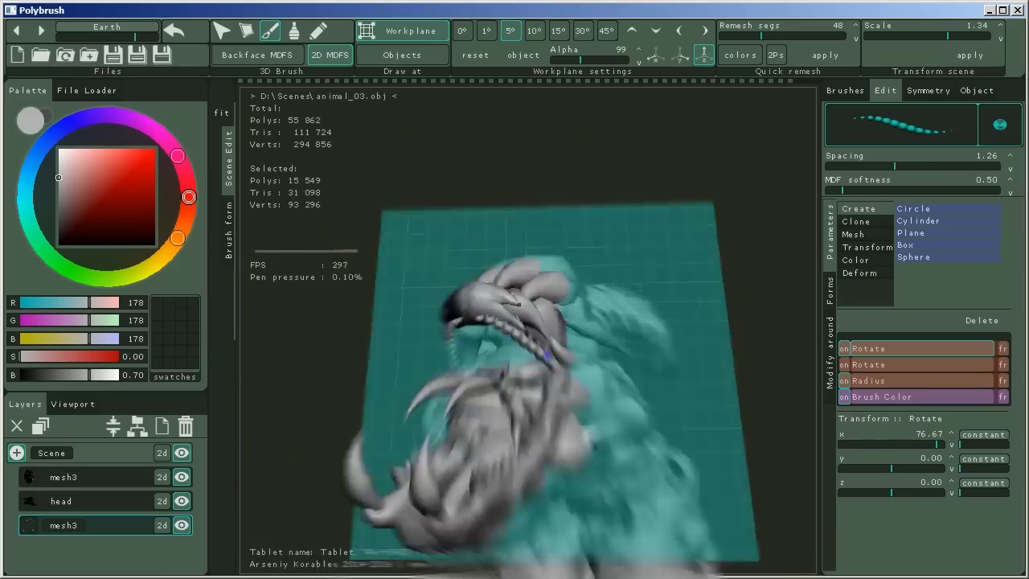
{"action": "right_click_drag", "start_coordinate": [547, 354], "coordinate": [483, 290]}
{"action": "key", "text": "w"}
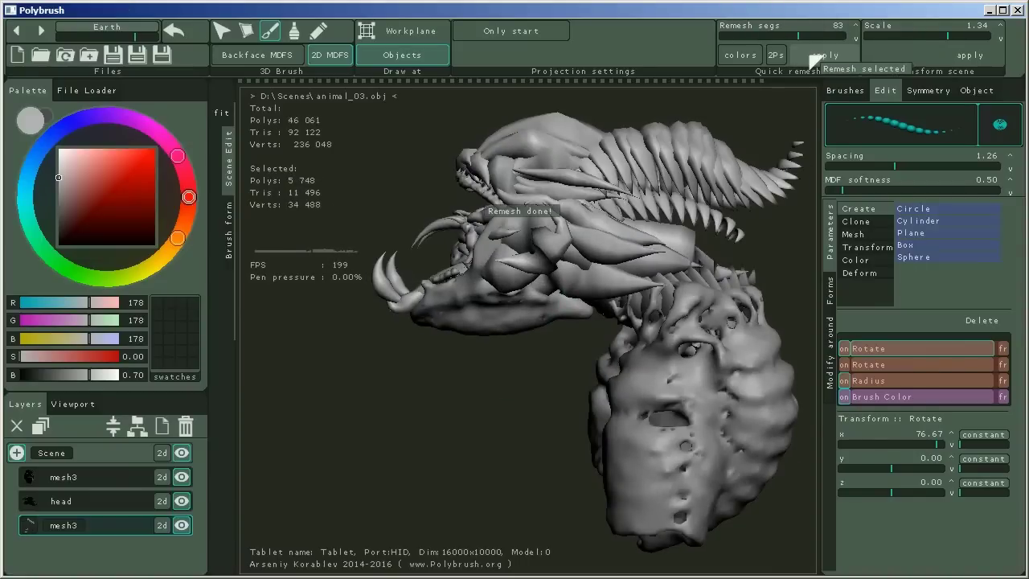
Rename the layer holding the teeth as teeth, and add a new empty layer.
{"action": "right_click_drag", "start_coordinate": [764, 402], "coordinate": [670, 434]}
{"action": "right_click_drag", "start_coordinate": [499, 404], "coordinate": [615, 428]}
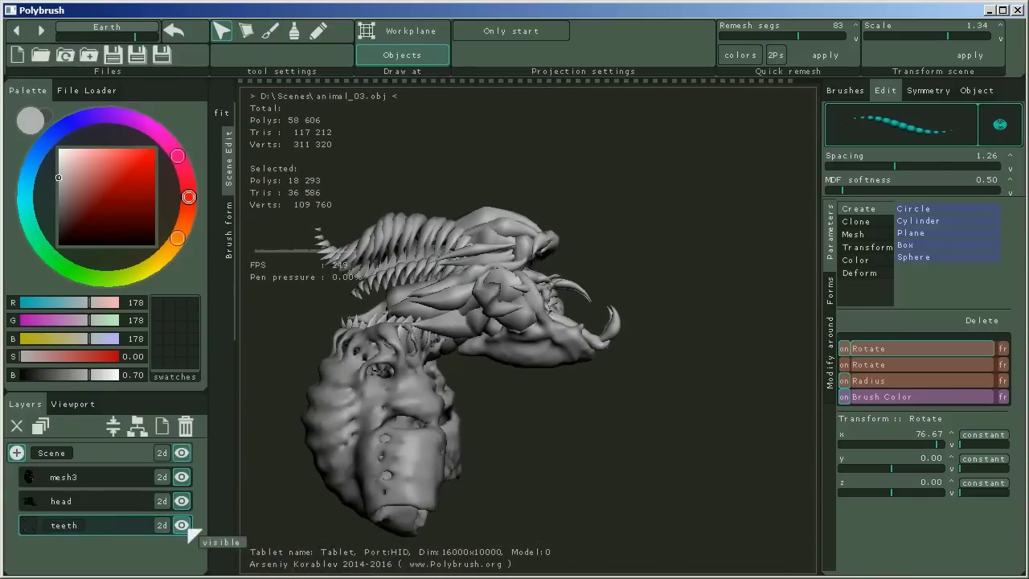
{"action": "right_click_drag", "start_coordinate": [515, 418], "coordinate": [656, 400]}
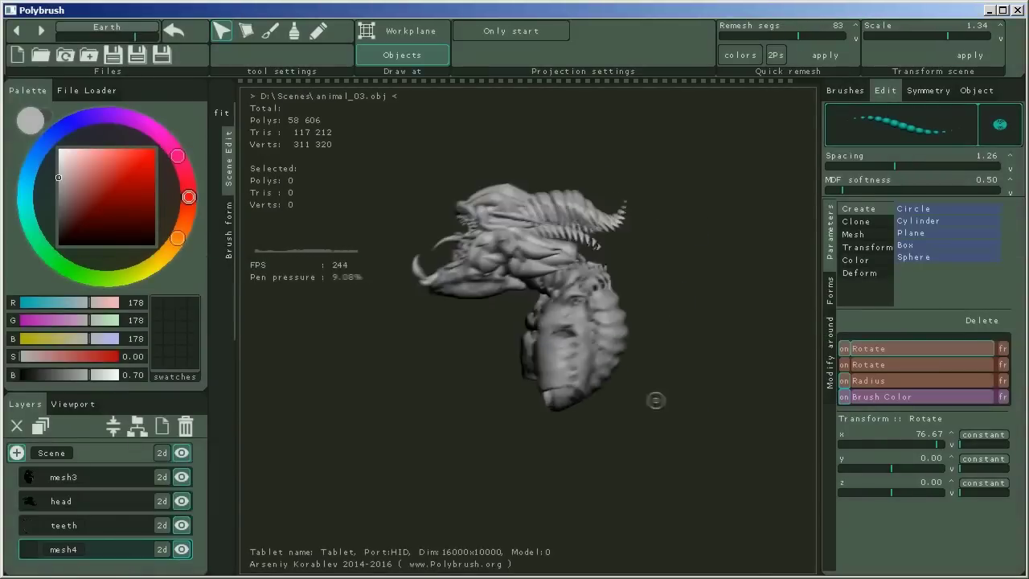
Draw large pointed upper-arm segments below the torso with a plain organic brush, and start the forearms from their tips.
{"action": "left_click", "coordinate": [845, 90]}
{"action": "left_click", "coordinate": [410, 32]}
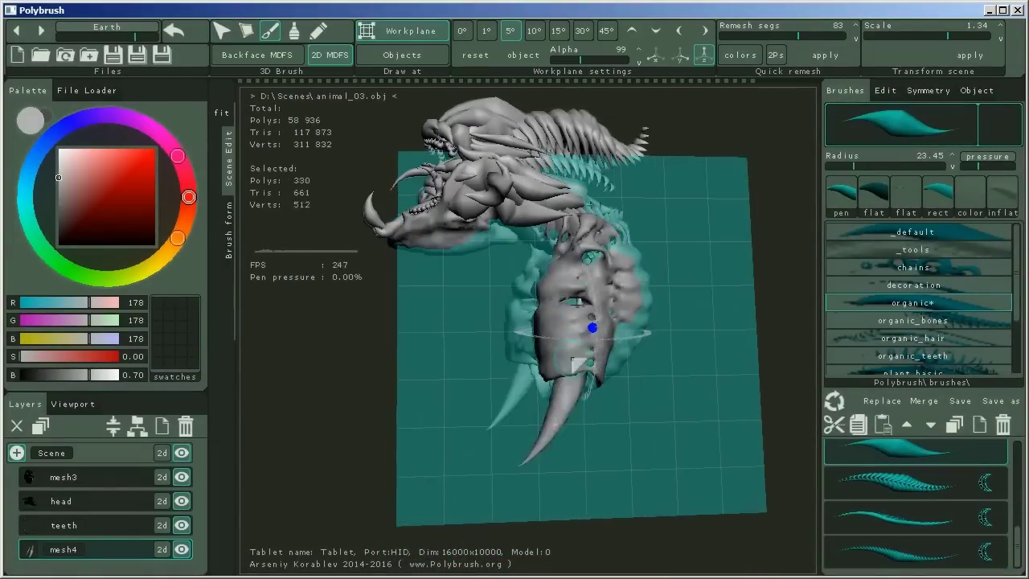
{"action": "left_click", "coordinate": [402, 55]}
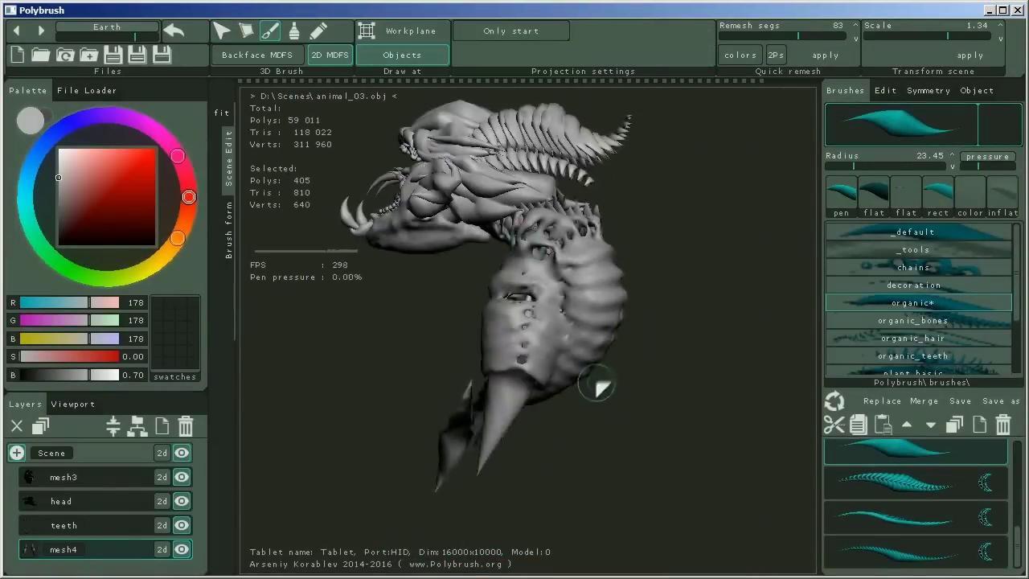
{"action": "key", "text": "w"}
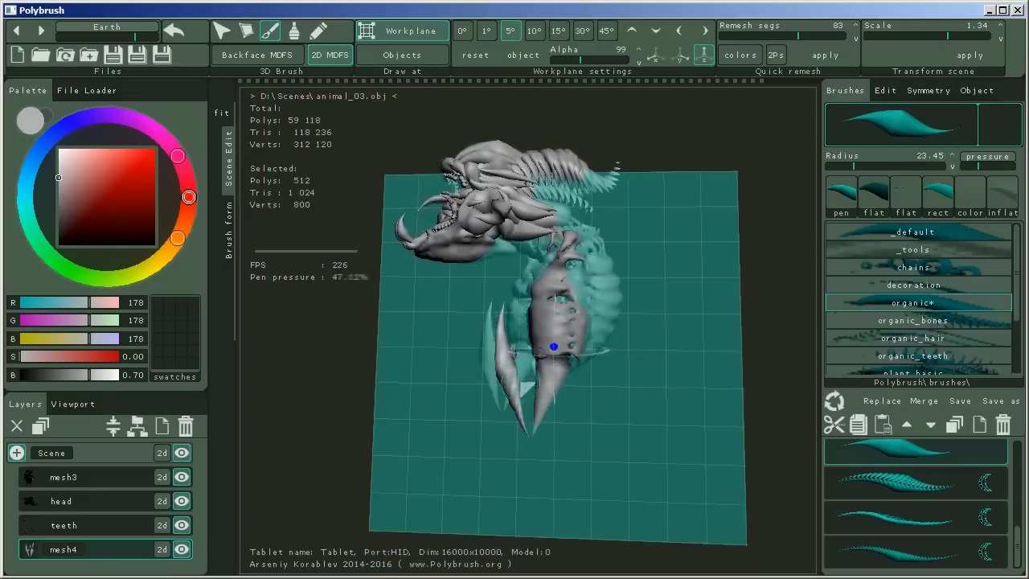
{"action": "left_click_drag", "start_coordinate": [527, 388], "coordinate": [607, 406]}
{"action": "right_click_drag", "start_coordinate": [535, 411], "coordinate": [503, 324]}
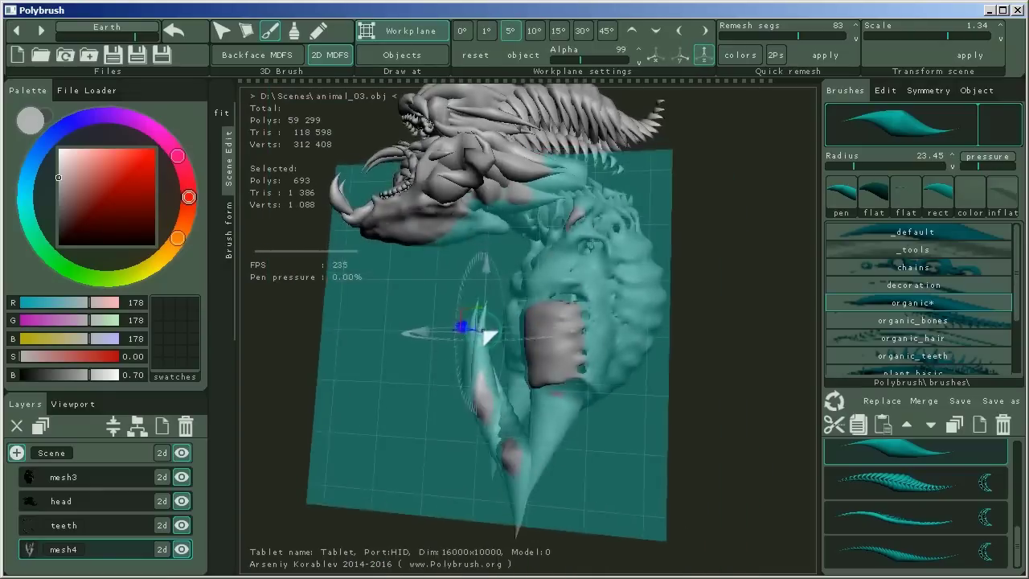
Extend the arms on the workplane with additional pointed forearm and claw segments in front of the torso.
{"action": "mouse_move", "coordinate": [587, 322]}
{"action": "right_mouse_down"}
{"action": "mouse_move", "coordinate": [444, 350]}
{"action": "mouse_move", "coordinate": [509, 368]}
{"action": "mouse_move", "coordinate": [474, 337]}
{"action": "mouse_move", "coordinate": [579, 376]}
{"action": "right_mouse_up"}
{"action": "left_click_drag", "start_coordinate": [579, 376], "coordinate": [601, 376]}
{"action": "right_click_drag", "start_coordinate": [599, 366], "coordinate": [573, 307]}
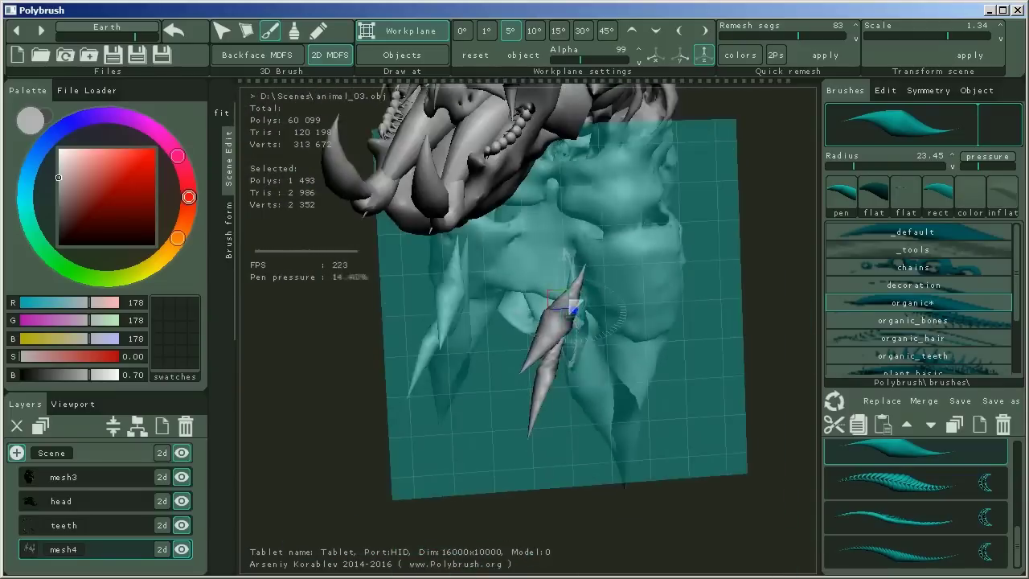
Complete the curved claws, remesh the arms at 59 segments, and rename their layer as hands.
{"action": "right_click_drag", "start_coordinate": [744, 410], "coordinate": [648, 388]}
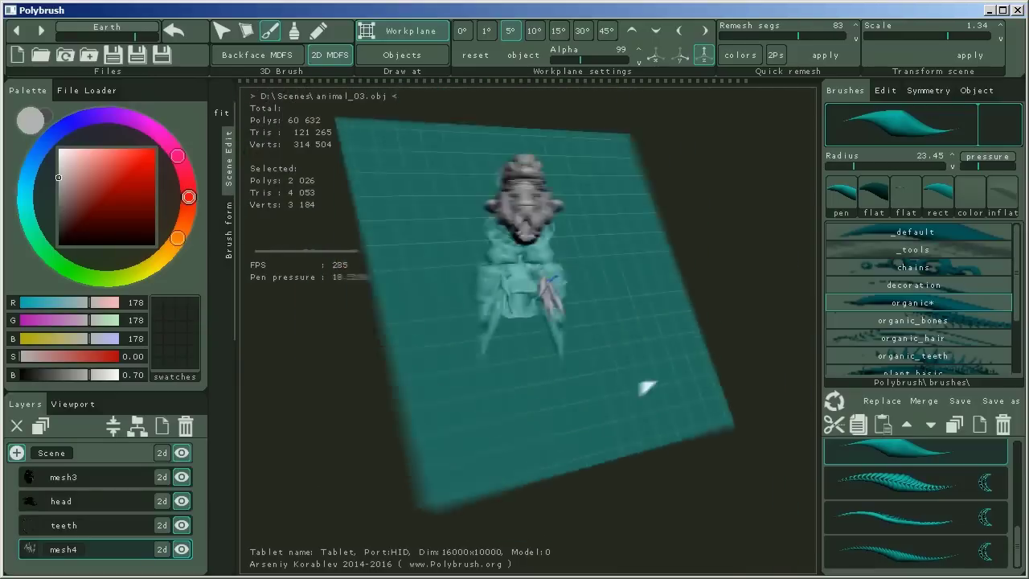
{"action": "right_click_drag", "start_coordinate": [609, 267], "coordinate": [653, 304]}
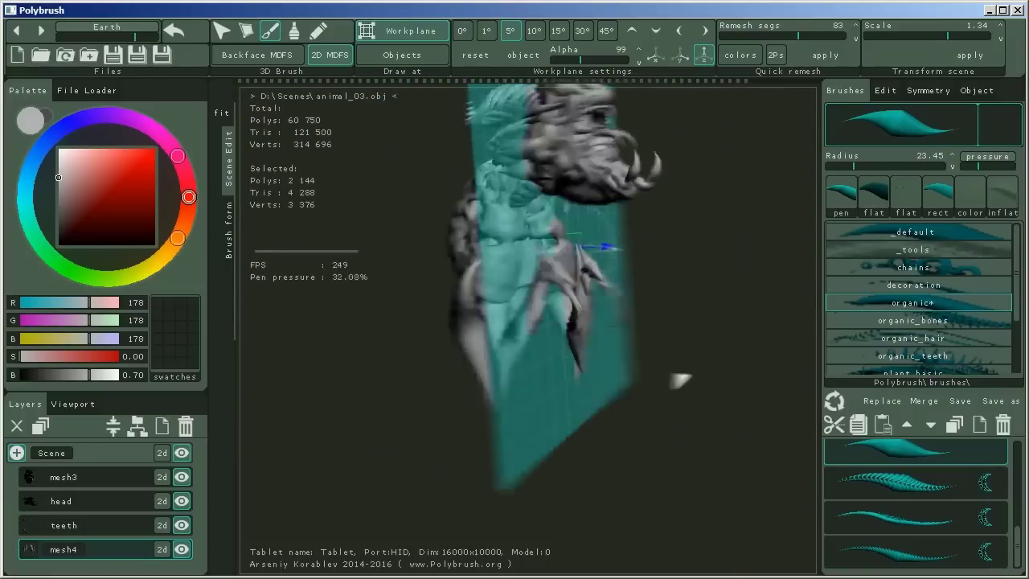
{"action": "right_click_drag", "start_coordinate": [679, 379], "coordinate": [637, 336]}
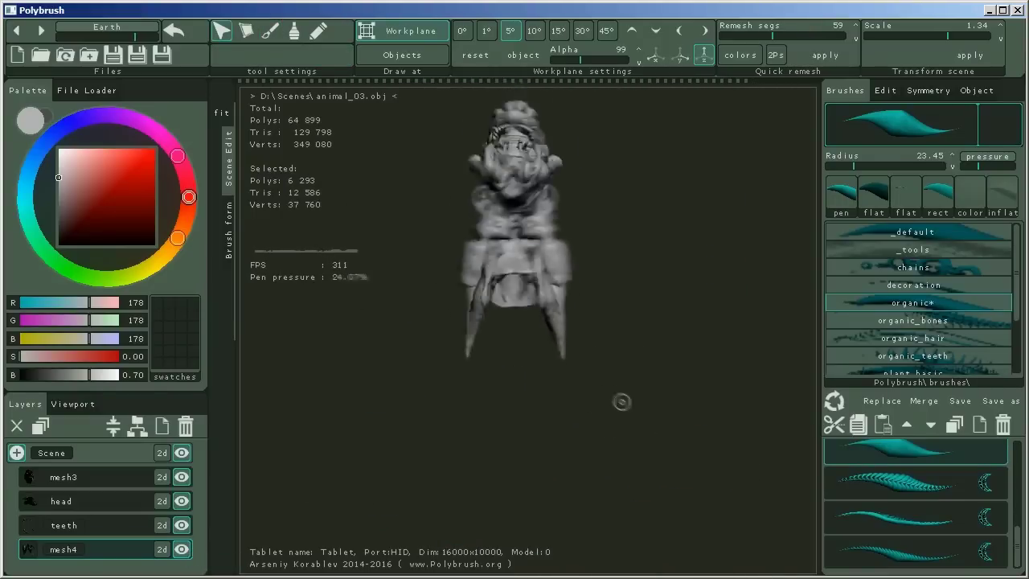
{"action": "right_click_drag", "start_coordinate": [610, 417], "coordinate": [613, 341]}
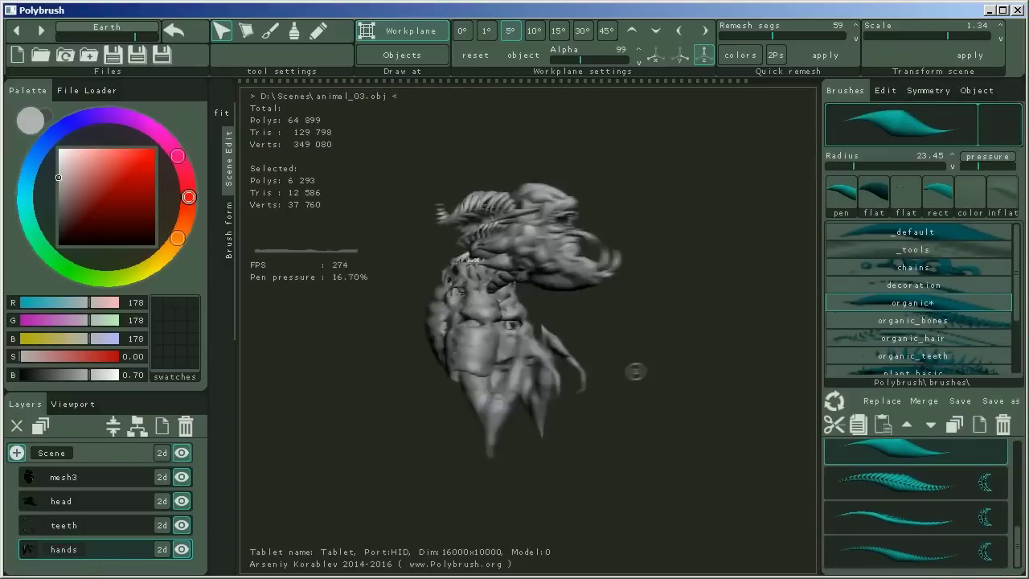
Add a new layer and try solid_details and tech_solid brush strokes along the sides of the torso.
{"action": "left_click", "coordinate": [163, 426]}
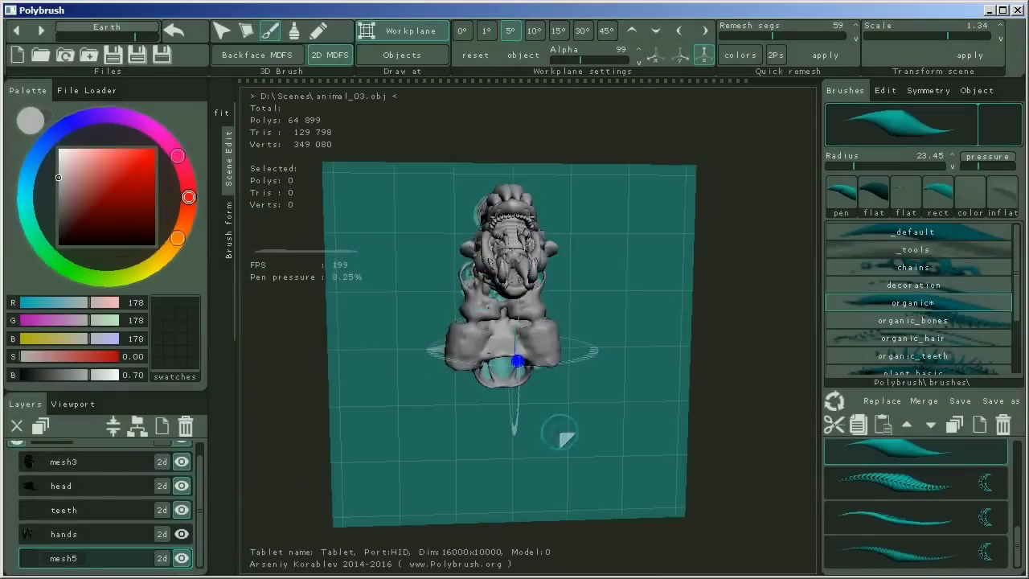
{"action": "scroll", "coordinate": [917, 297], "scroll_direction": "down", "scroll_amount": 2}
{"action": "left_click", "coordinate": [914, 328]}
{"action": "left_click_drag", "start_coordinate": [531, 273], "coordinate": [562, 442]}
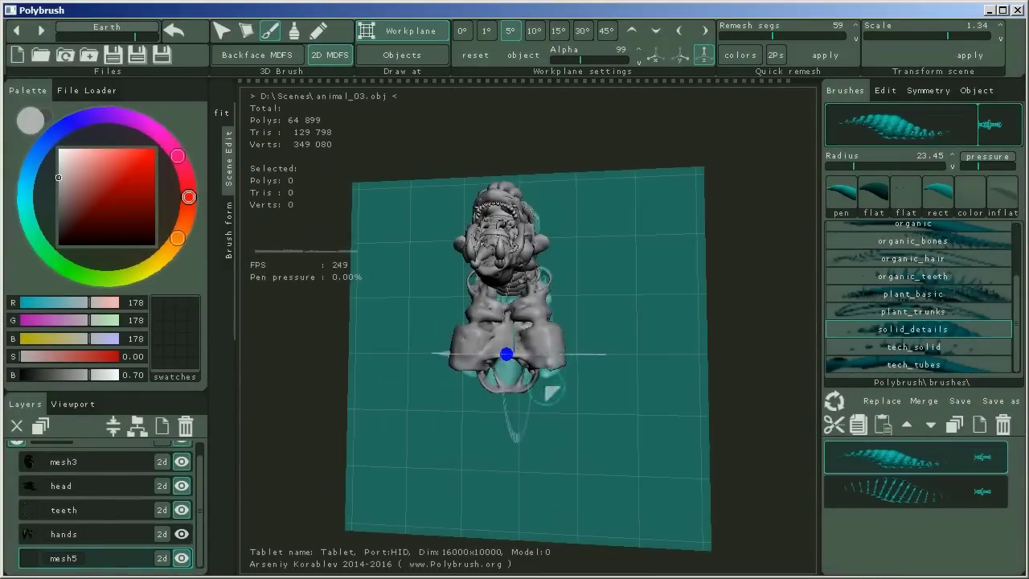
{"action": "mouse_move", "coordinate": [562, 442]}
{"action": "right_mouse_down"}
{"action": "mouse_move", "coordinate": [591, 386]}
{"action": "mouse_move", "coordinate": [563, 366]}
{"action": "mouse_move", "coordinate": [598, 356]}
{"action": "mouse_move", "coordinate": [621, 396]}
{"action": "mouse_move", "coordinate": [574, 357]}
{"action": "mouse_move", "coordinate": [645, 487]}
{"action": "mouse_move", "coordinate": [629, 419]}
{"action": "mouse_move", "coordinate": [602, 395]}
{"action": "mouse_move", "coordinate": [696, 340]}
{"action": "mouse_move", "coordinate": [574, 349]}
{"action": "mouse_move", "coordinate": [828, 321]}
{"action": "right_mouse_up"}
{"action": "key", "text": "y"}
{"action": "left_click", "coordinate": [845, 90]}
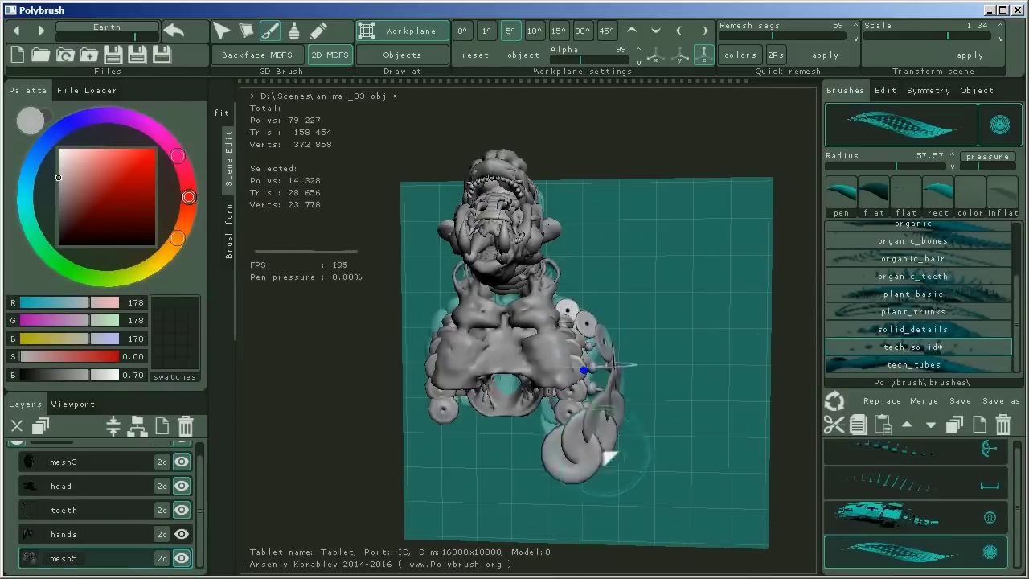
Undo the last large disc stroke and return from tech_solid to the organic brush set.
{"action": "key", "text": "Up"}
{"action": "key", "text": "Up"}
{"action": "key", "text": "Up"}
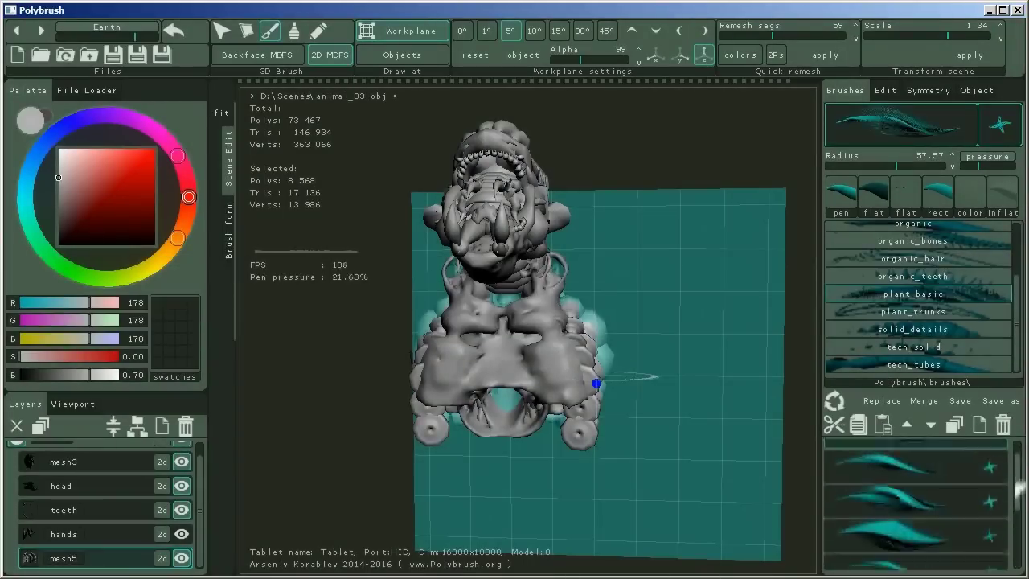
{"action": "key", "text": "Up"}
{"action": "key", "text": "Up"}
{"action": "key", "text": "Up"}
{"action": "key", "text": "Up"}
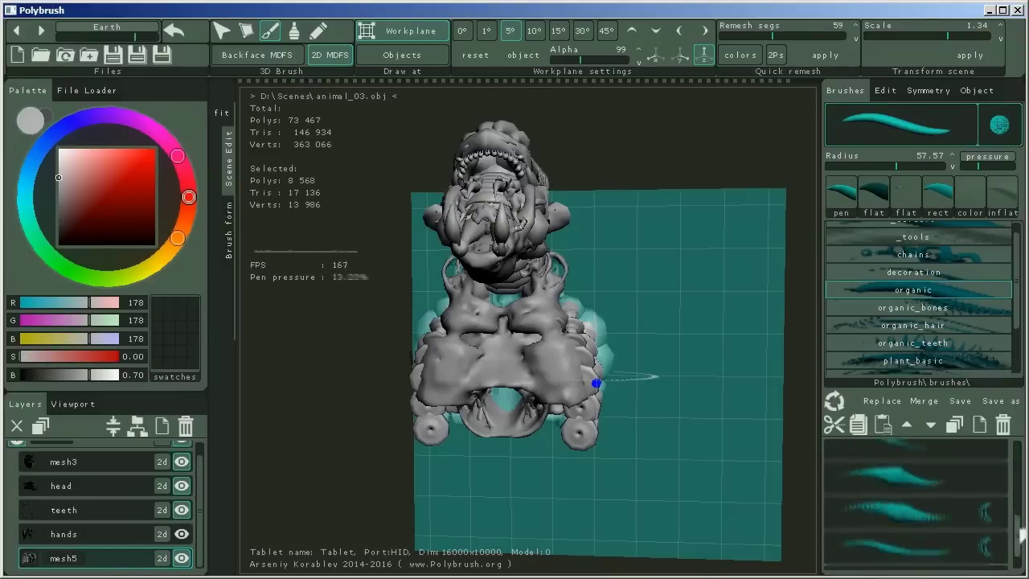
Remesh the trial side details at 34 segments and delete their layer.
{"action": "mouse_move", "coordinate": [620, 441]}
{"action": "right_mouse_down"}
{"action": "mouse_move", "coordinate": [602, 378]}
{"action": "mouse_move", "coordinate": [655, 436]}
{"action": "mouse_move", "coordinate": [599, 342]}
{"action": "mouse_move", "coordinate": [598, 309]}
{"action": "mouse_move", "coordinate": [533, 306]}
{"action": "mouse_move", "coordinate": [555, 354]}
{"action": "mouse_move", "coordinate": [471, 280]}
{"action": "mouse_move", "coordinate": [625, 341]}
{"action": "right_mouse_up"}
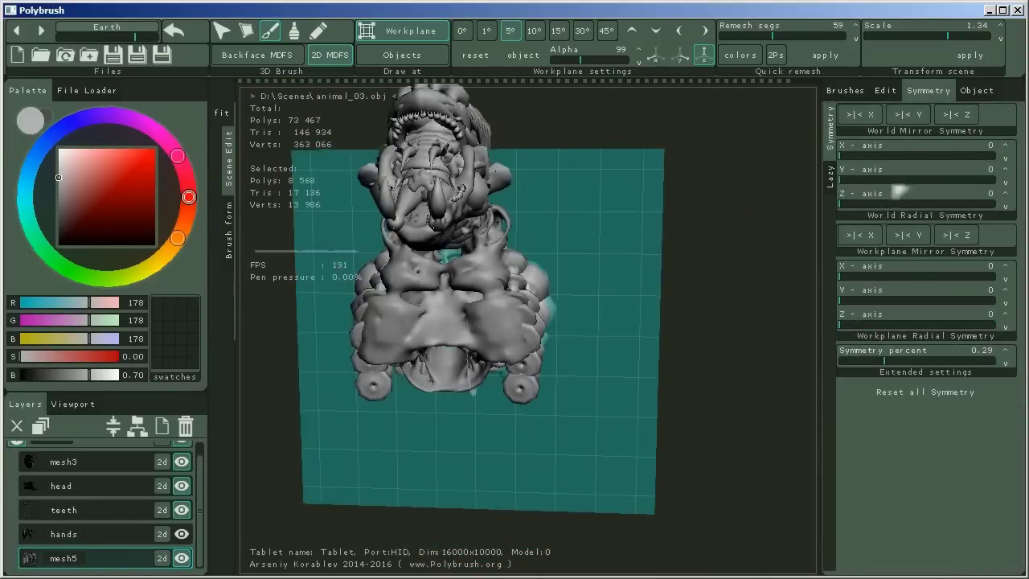
{"action": "mouse_move", "coordinate": [635, 265]}
{"action": "right_mouse_down"}
{"action": "mouse_move", "coordinate": [579, 314]}
{"action": "mouse_move", "coordinate": [529, 305]}
{"action": "mouse_move", "coordinate": [618, 318]}
{"action": "mouse_move", "coordinate": [547, 321]}
{"action": "mouse_move", "coordinate": [579, 330]}
{"action": "right_mouse_up"}
{"action": "right_click_drag", "start_coordinate": [724, 418], "coordinate": [677, 431]}
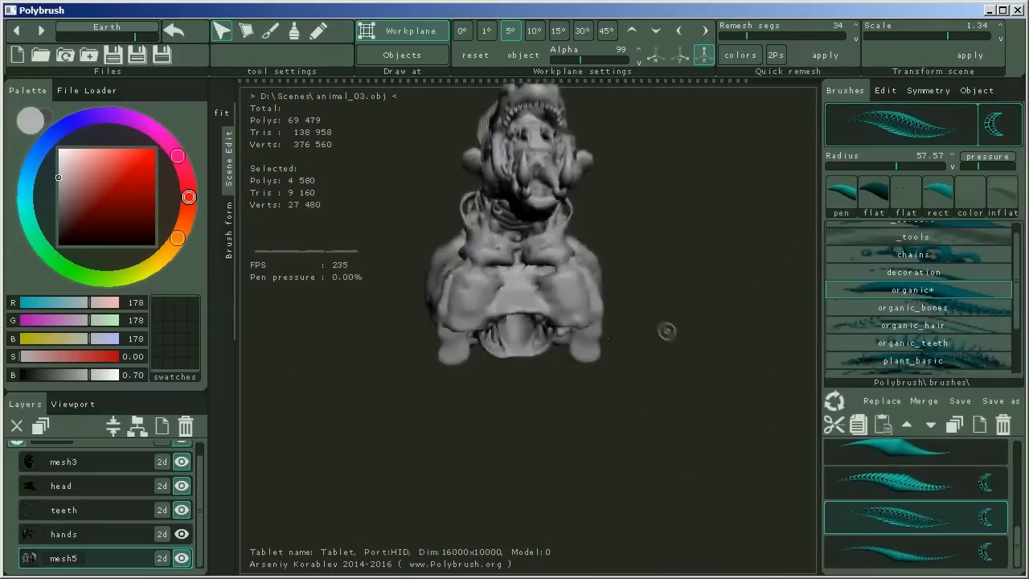
{"action": "left_click", "coordinate": [185, 427]}
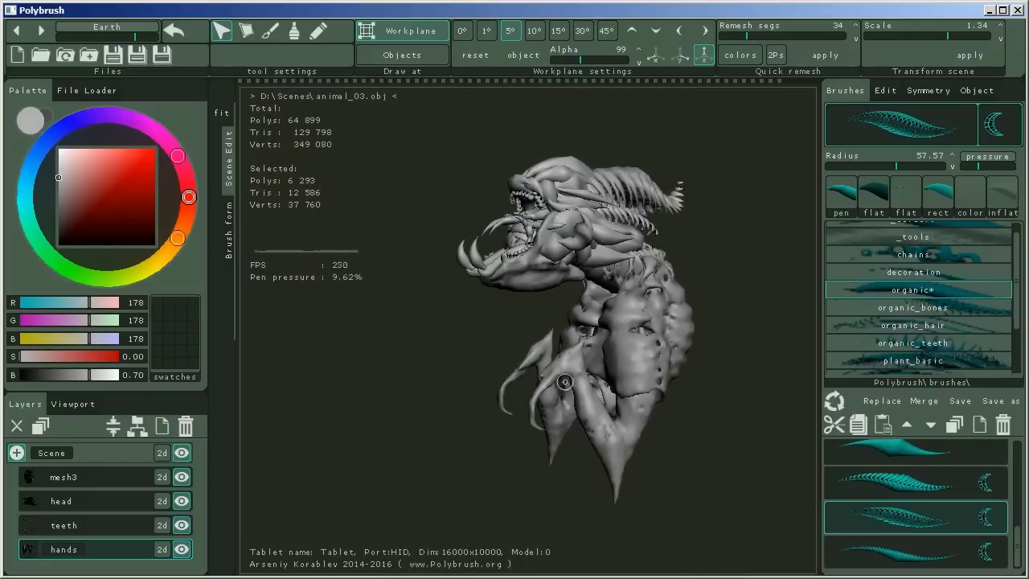
Duplicate the head layer, name the copy head_remeshed, and remesh it at 86 segments.
{"action": "left_click", "coordinate": [40, 427]}
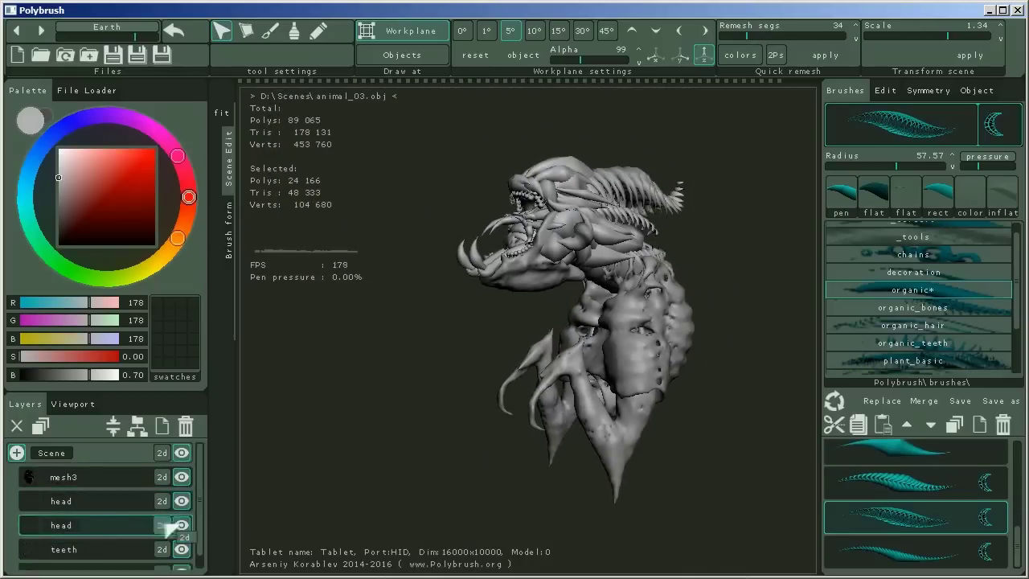
{"action": "left_click", "coordinate": [116, 58]}
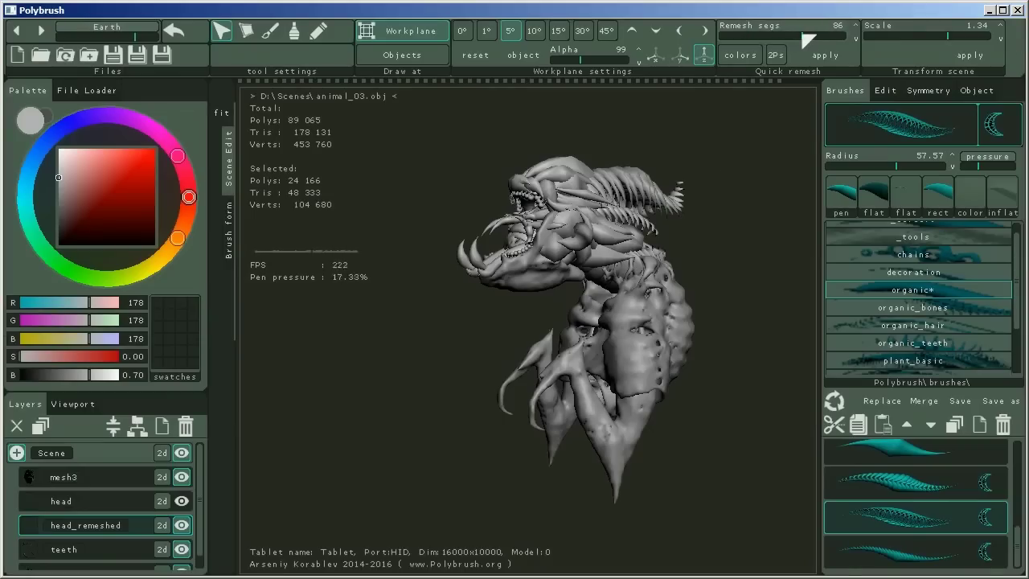
{"action": "left_click", "coordinate": [833, 60]}
{"action": "left_click_drag", "start_coordinate": [772, 482], "coordinate": [435, 389]}
Place a copy of the teeth layer inside head_remeshed, keeping the head mesh and teeth in one group.
{"action": "scroll", "coordinate": [105, 507], "scroll_direction": "down", "scroll_amount": 1}
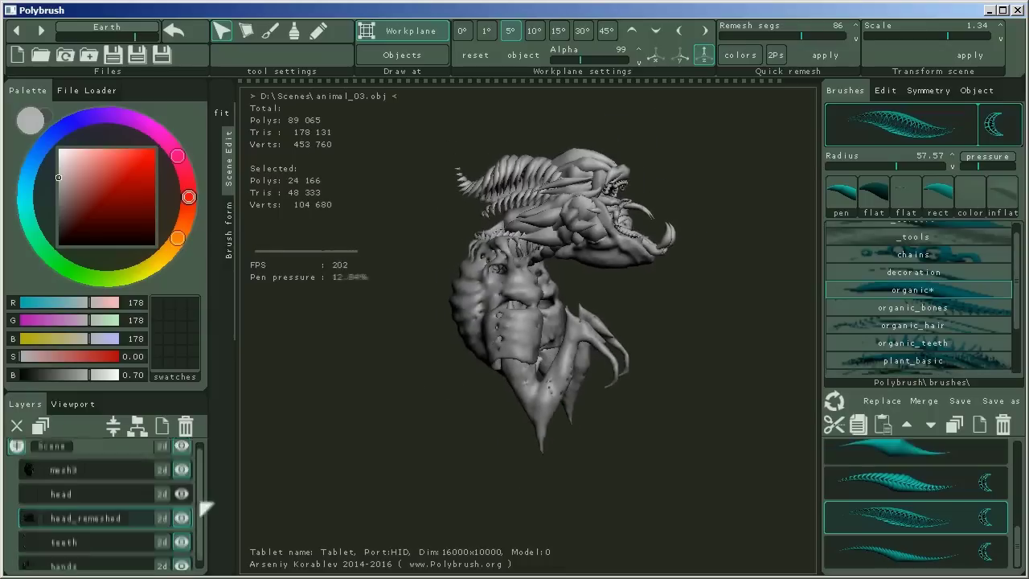
{"action": "left_click_drag", "start_coordinate": [64, 534], "coordinate": [76, 479]}
{"action": "left_click", "coordinate": [85, 510]}
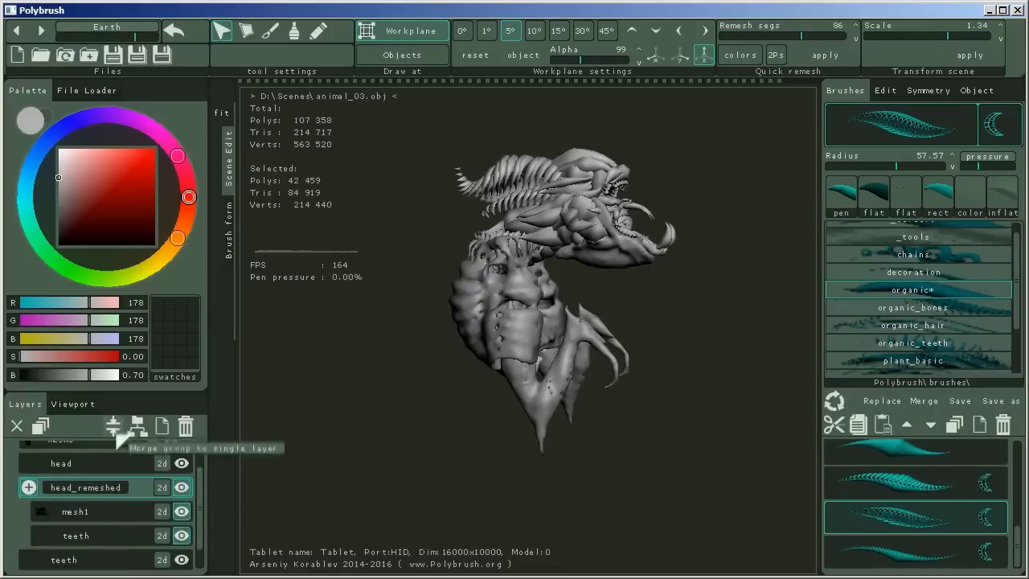
Merge the head_remeshed group into a single layer remeshed at 100 segments, and save the scene.
{"action": "scroll", "coordinate": [104, 490], "scroll_direction": "up", "scroll_amount": 2}
{"action": "left_click_drag", "start_coordinate": [601, 291], "coordinate": [663, 263]}
{"action": "left_click_drag", "start_coordinate": [635, 306], "coordinate": [651, 328]}
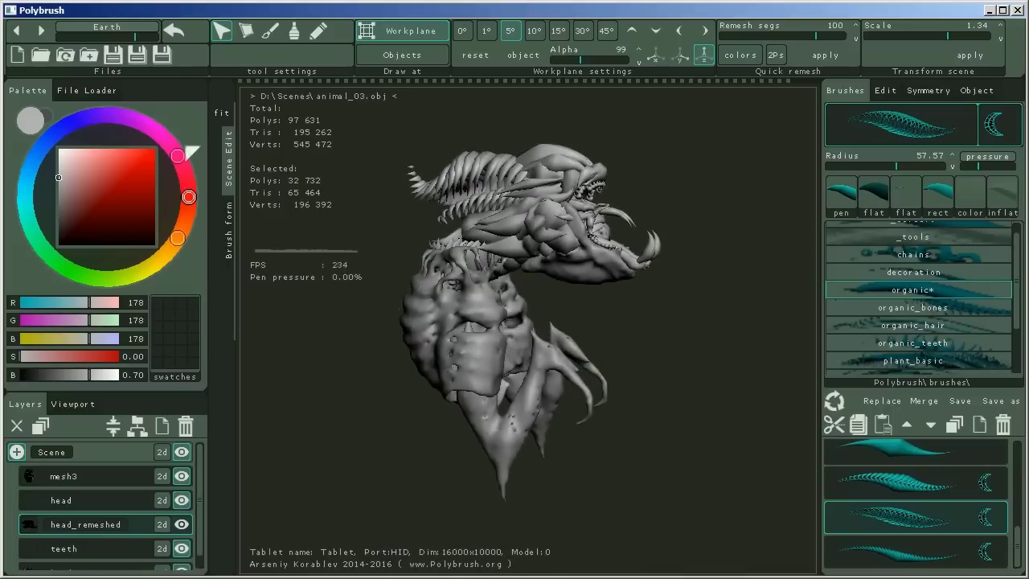
{"action": "key", "text": "ctrl+s"}
{"action": "key", "text": "Return"}
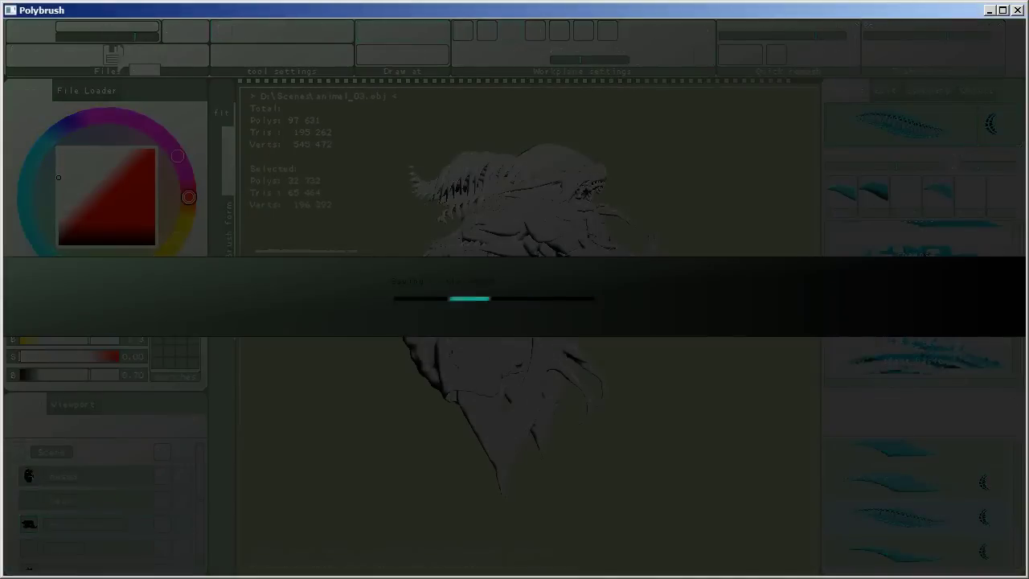